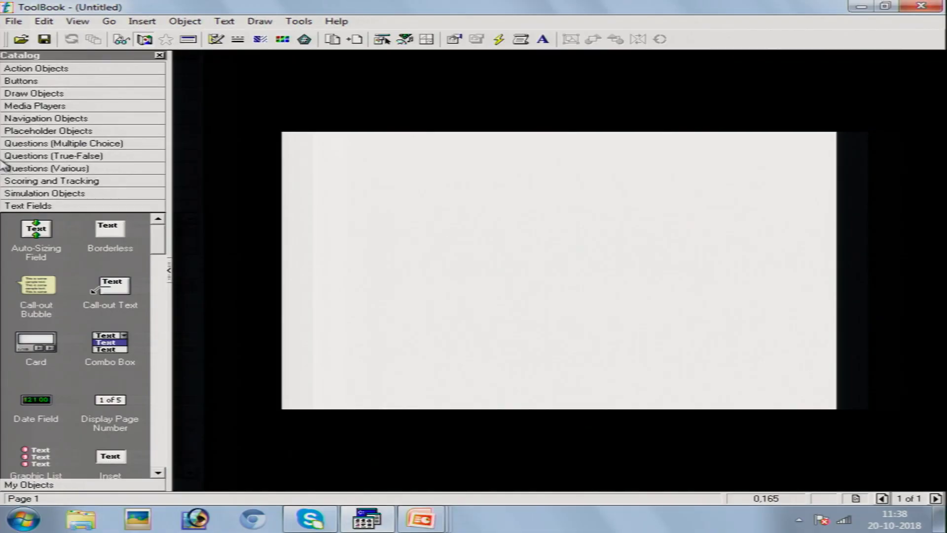
Add a triangle from the Draw Objects to the upper-left area of the page and enlarge it to about twice its size
left_click(53, 95)
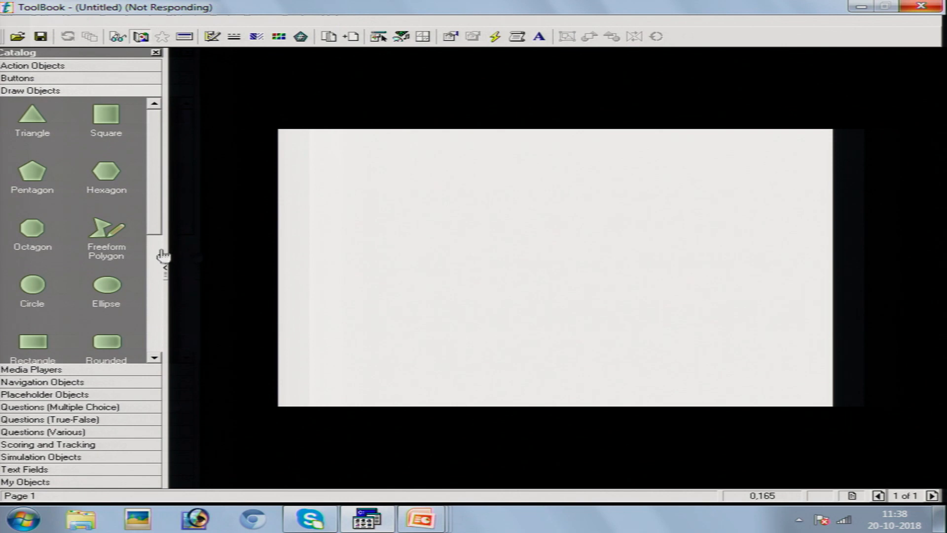
mouse_move(163, 237)
left_mouse_down()
mouse_move(163, 338)
mouse_move(158, 218)
left_mouse_up()
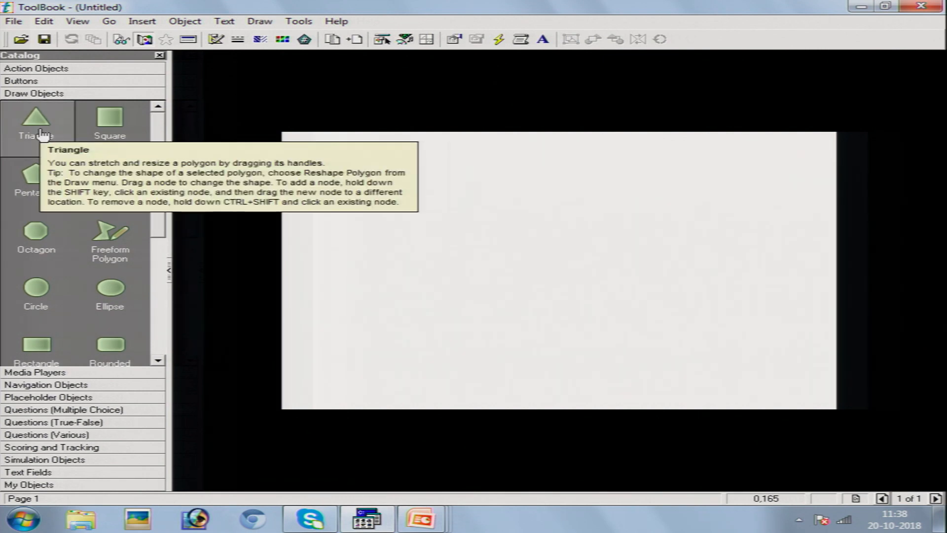
left_click_drag(42, 131, 398, 202)
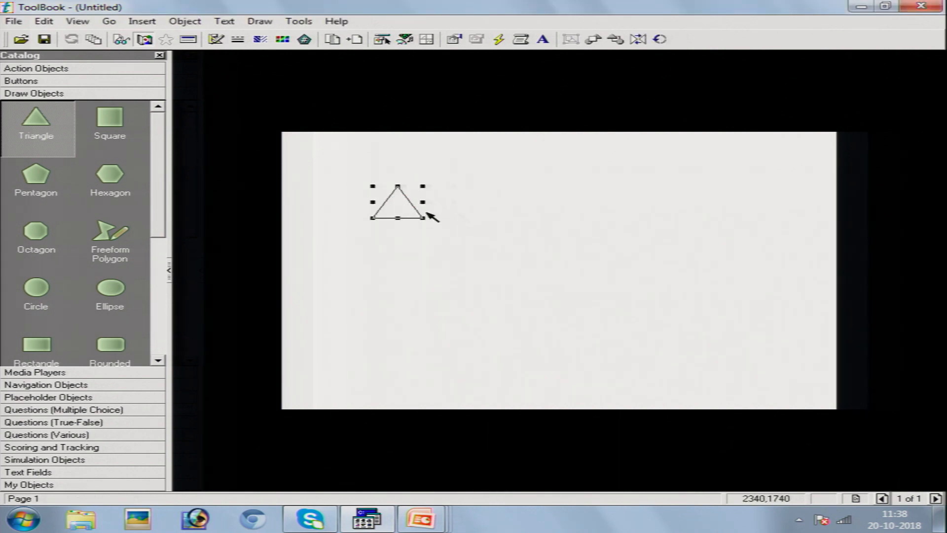
left_click_drag(423, 217, 494, 258)
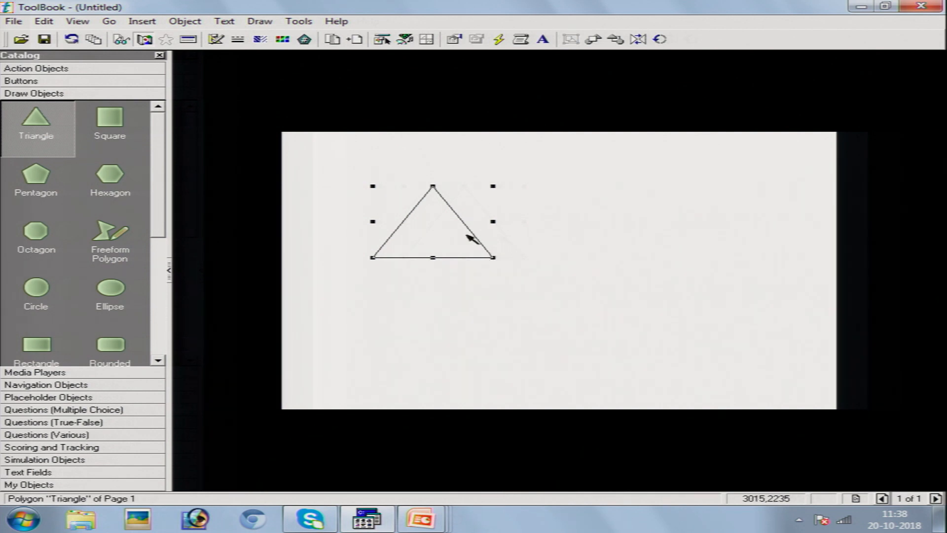
Set the triangle's fill color to red in its properties
right_click(457, 234)
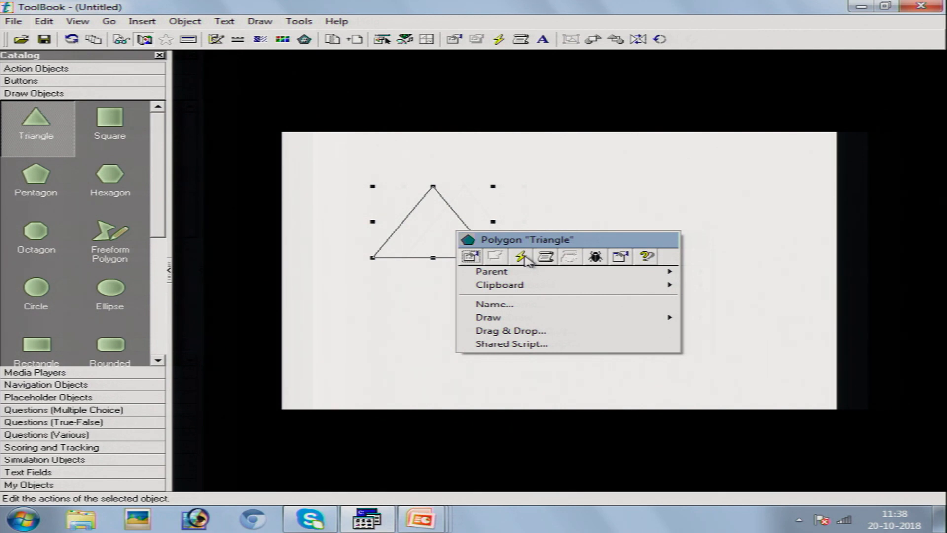
left_click(471, 256)
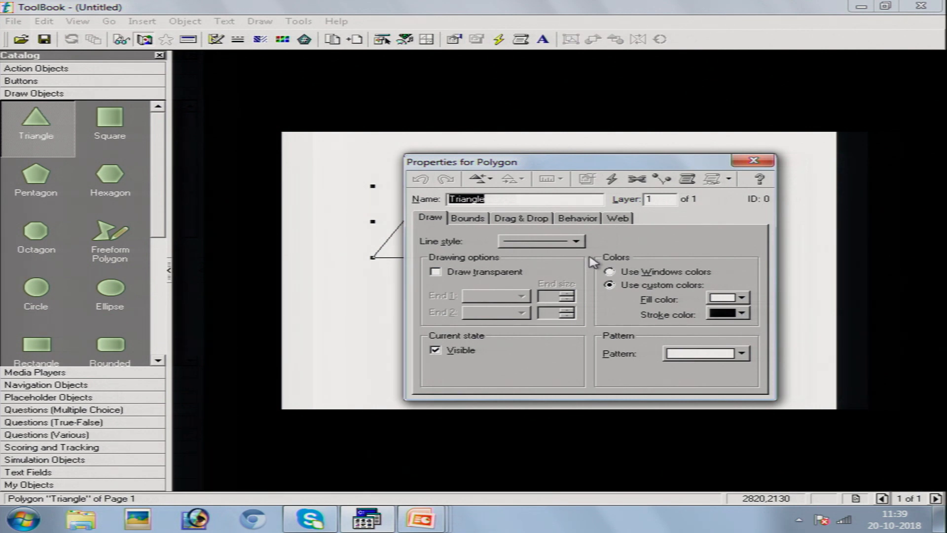
left_click(741, 298)
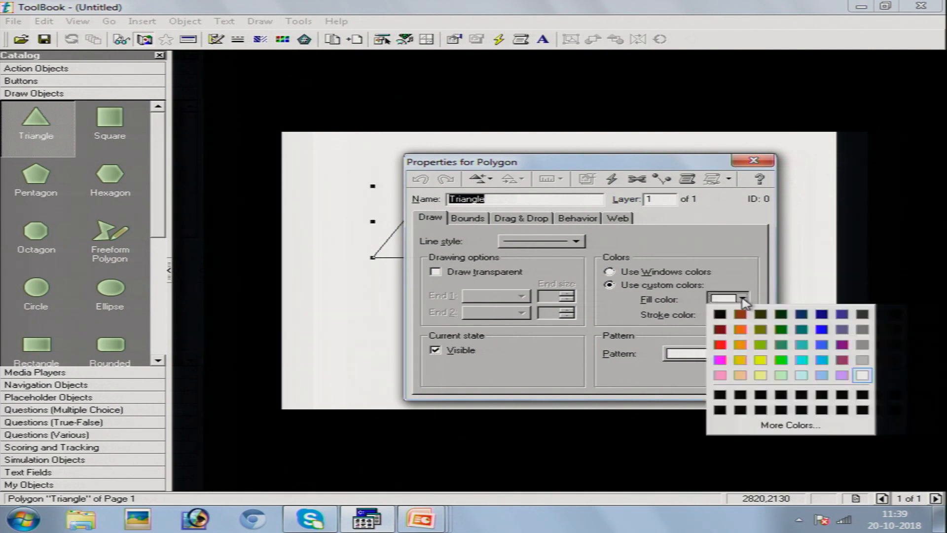
left_click(720, 344)
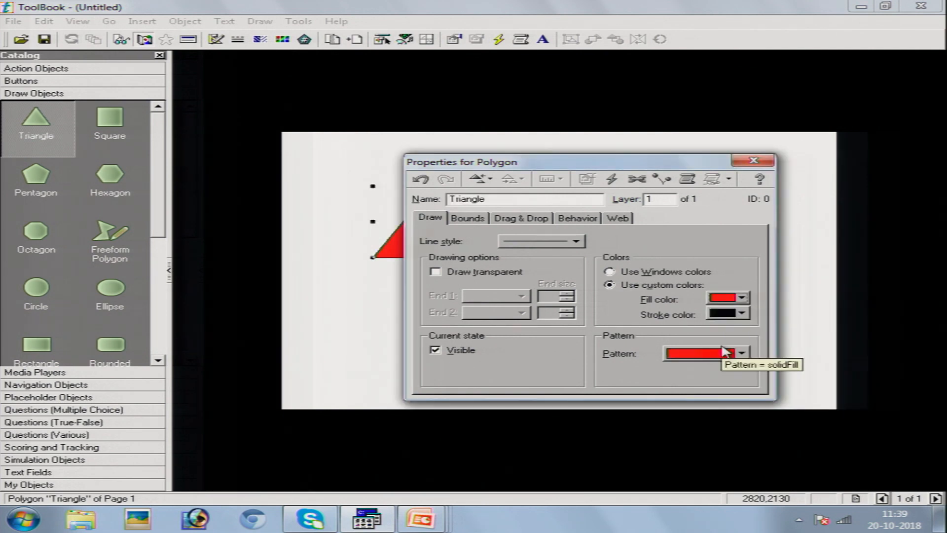
left_click(753, 161)
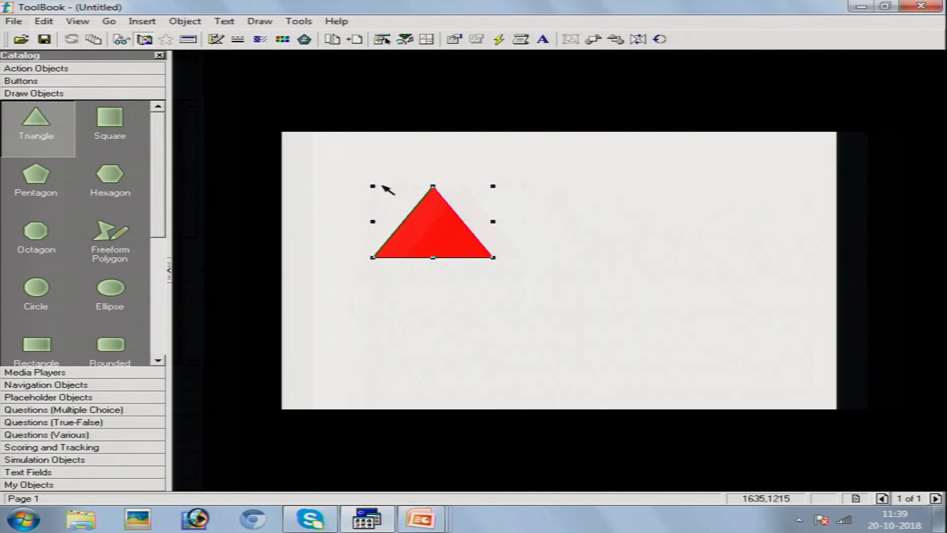
Add a hexagon to the page's upper-right area and a Date Field near the bottom center of the page
left_click_drag(123, 188, 692, 201)
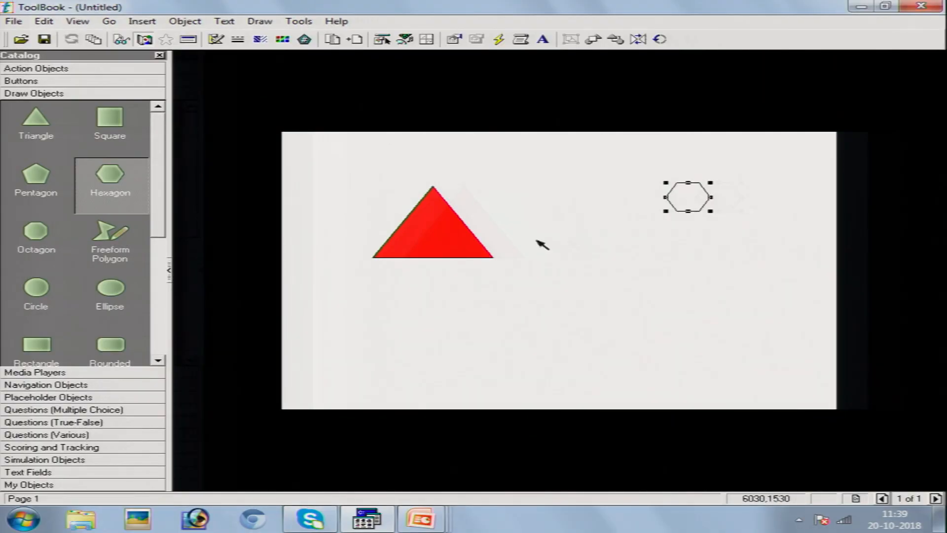
left_click(20, 473)
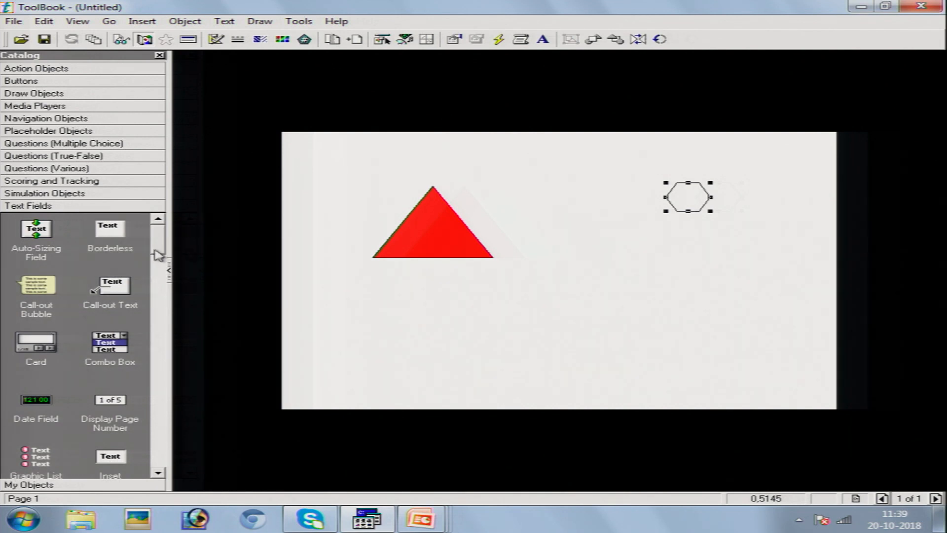
mouse_move(156, 250)
left_mouse_down()
mouse_move(158, 279)
mouse_move(163, 247)
left_mouse_up()
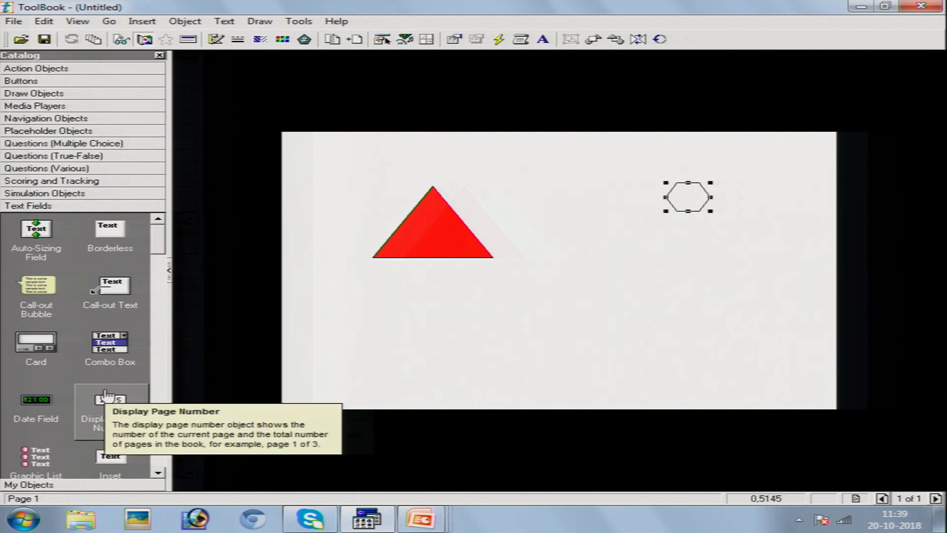
left_click_drag(45, 410, 559, 373)
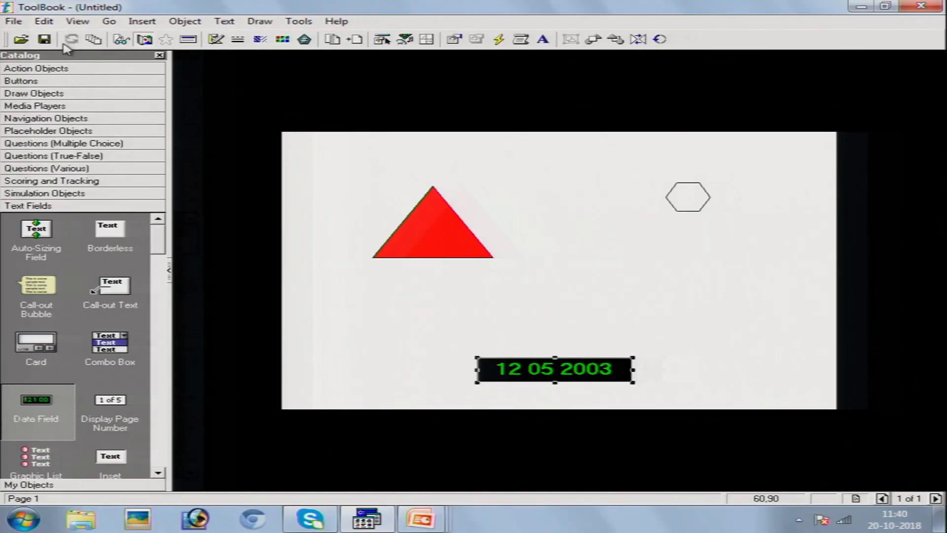
Preview the page at Reader level to check the date field, and return to Author level
left_click(80, 25)
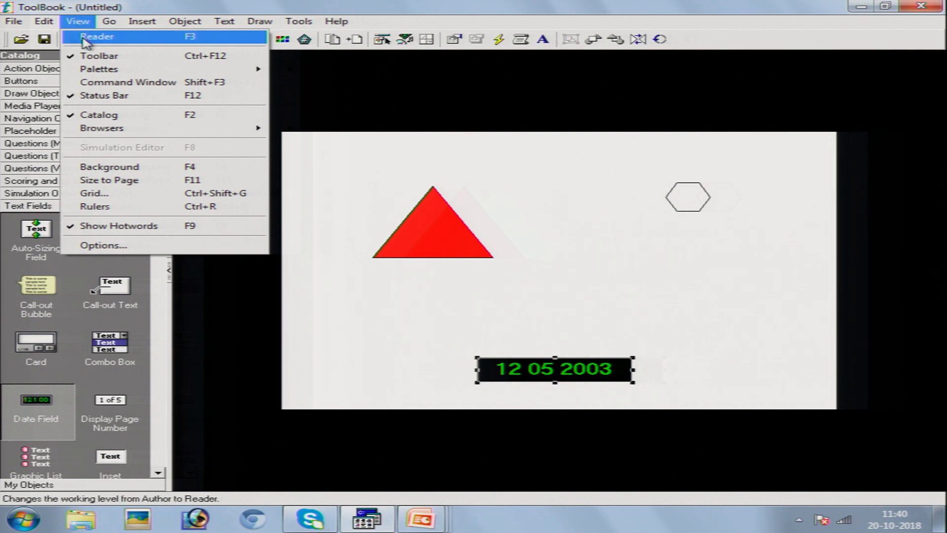
left_click(85, 40)
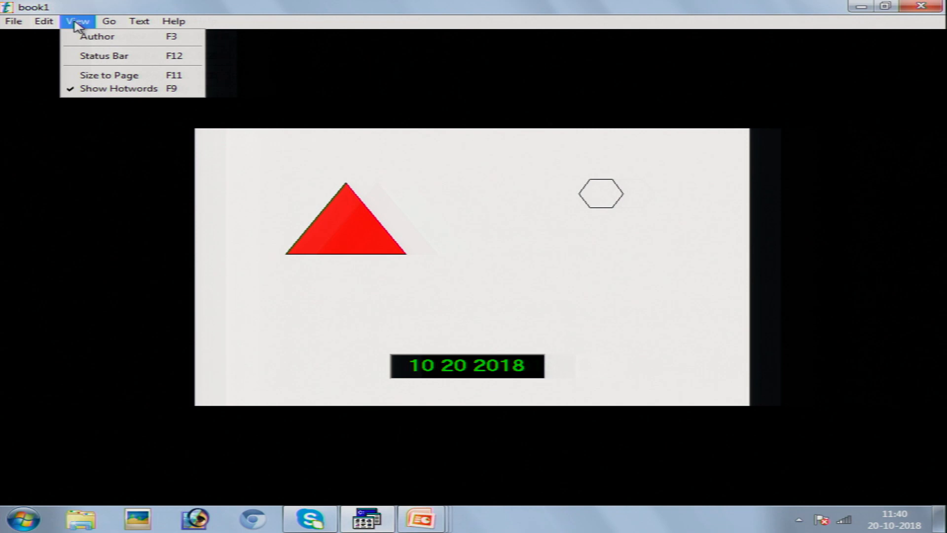
left_click(83, 37)
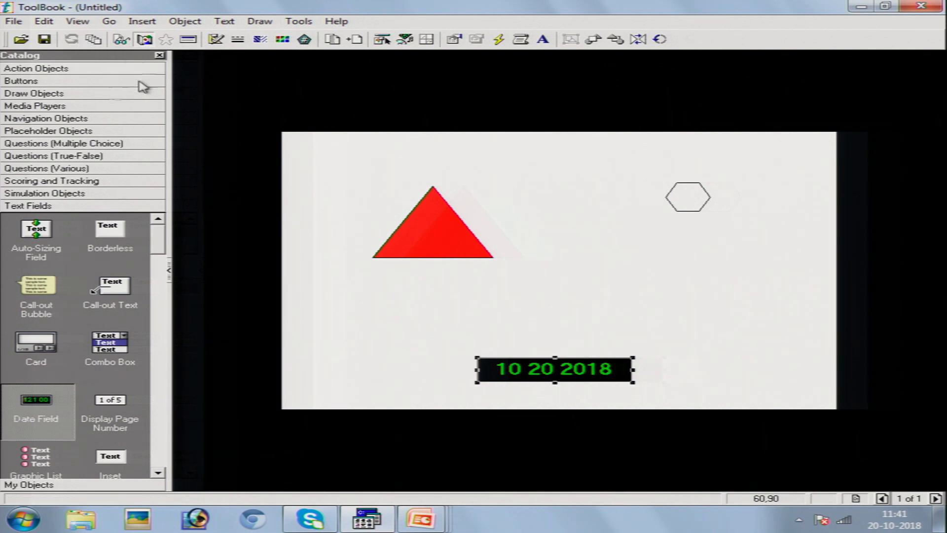
Add an Auto-Sizing Field named Title below the hexagon and replace its text with "Welcome to NITTTR Chandigarh"
left_click_drag(37, 238, 659, 290)
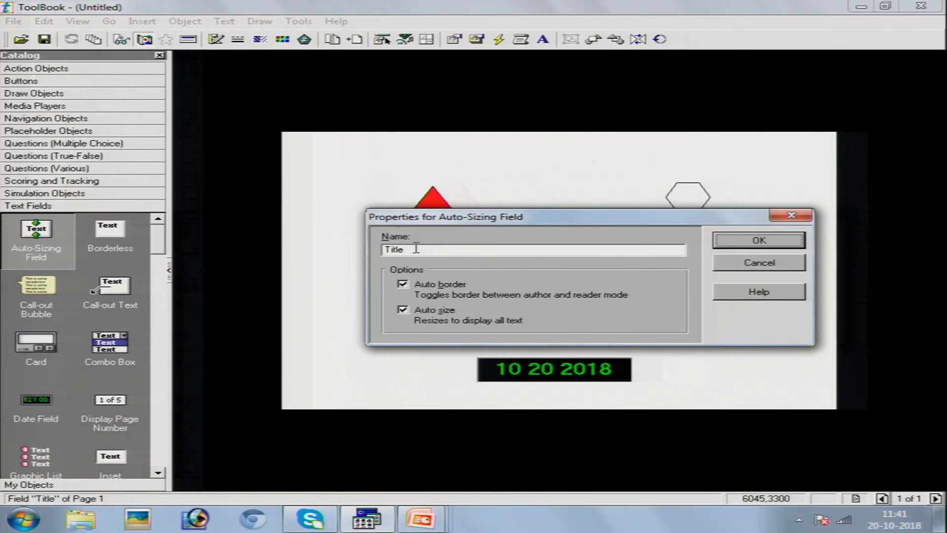
left_click(723, 240)
double_click(641, 287)
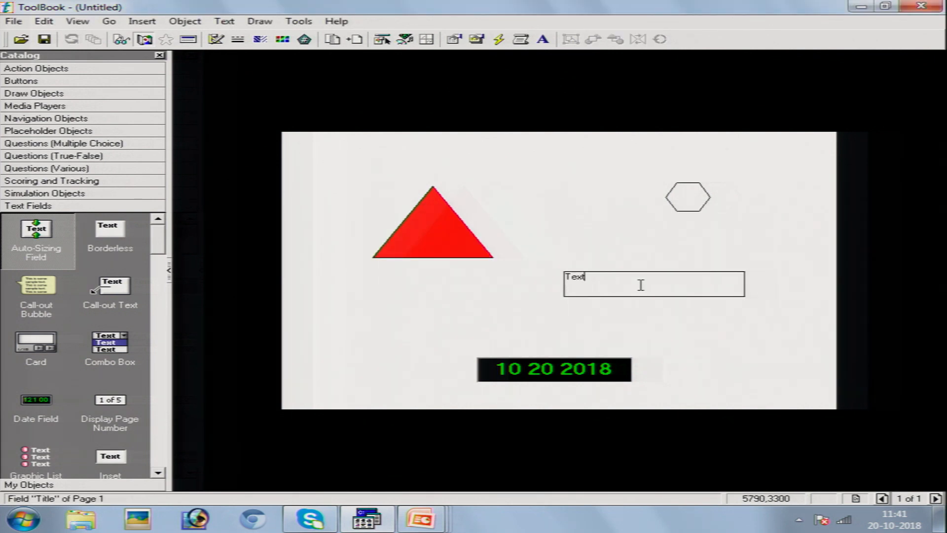
key("BackSpace")
key("BackSpace")
key("BackSpace")
key("BackSpace")
type("Welcome to NITTT")
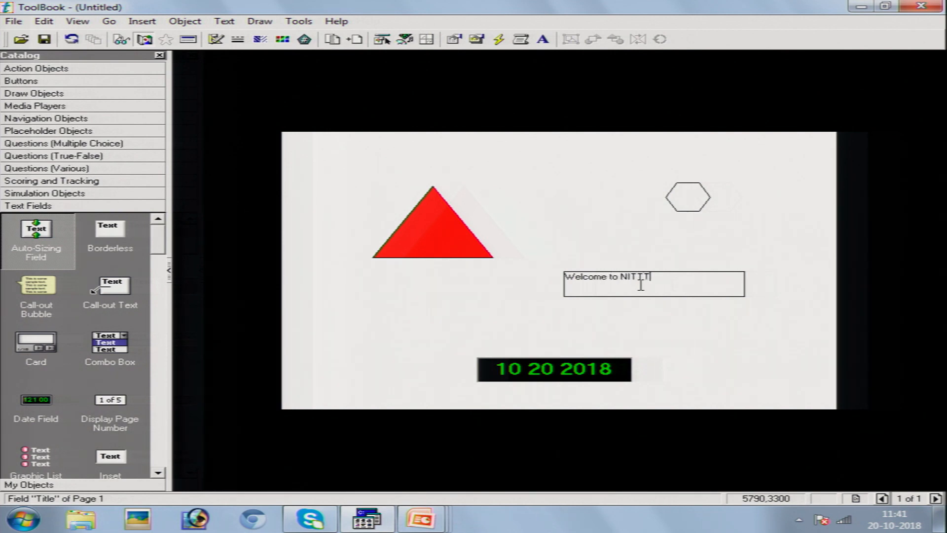
type("R Chandigarh")
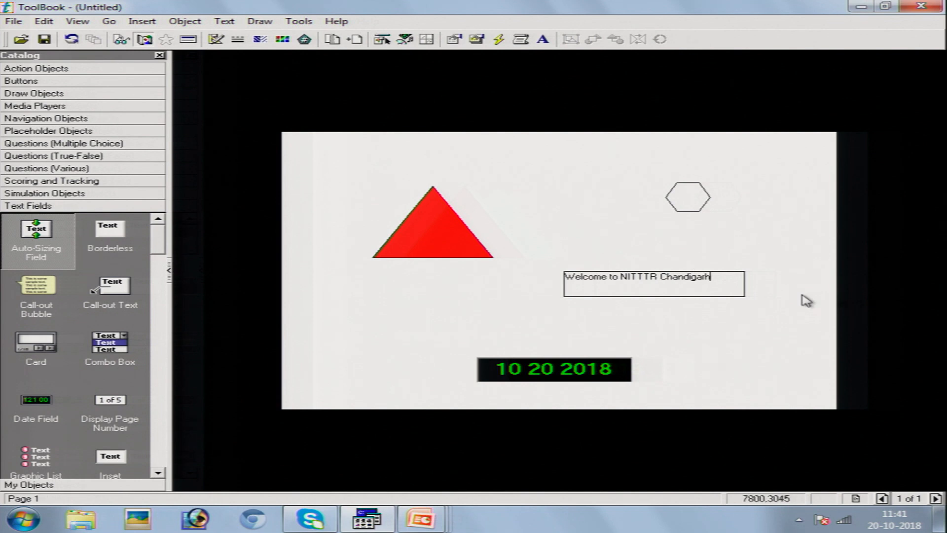
Format the Title field's text as 18-point Bold Italic in its properties
left_click(751, 291)
left_click(743, 292)
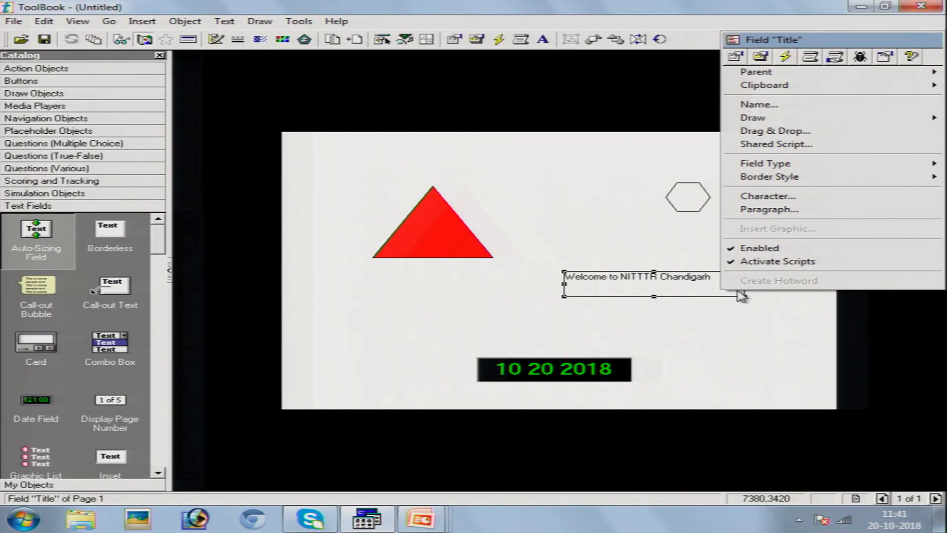
left_click(735, 57)
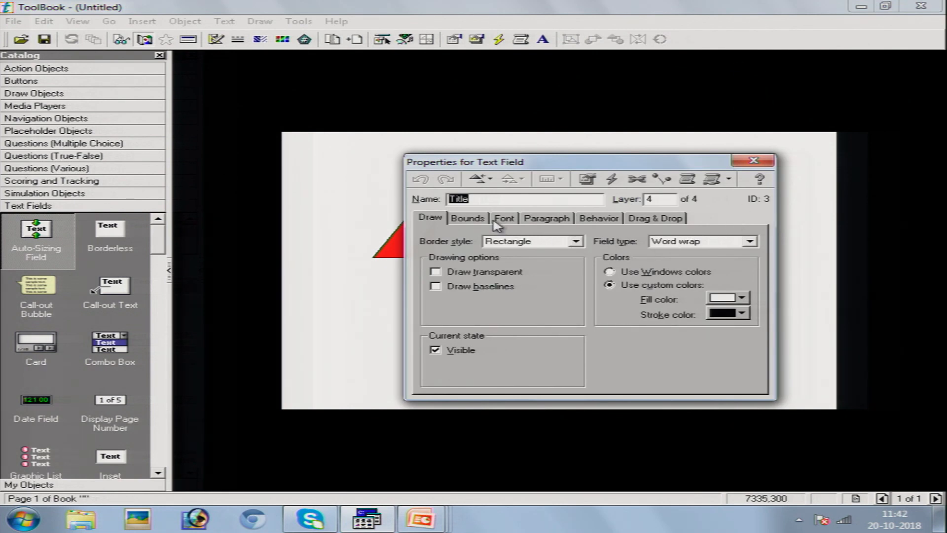
left_click(508, 220)
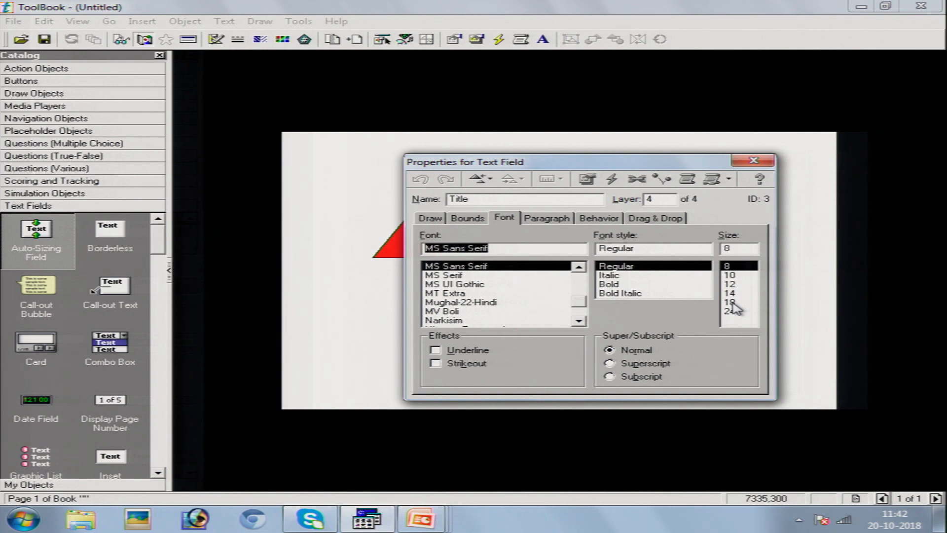
left_click(732, 302)
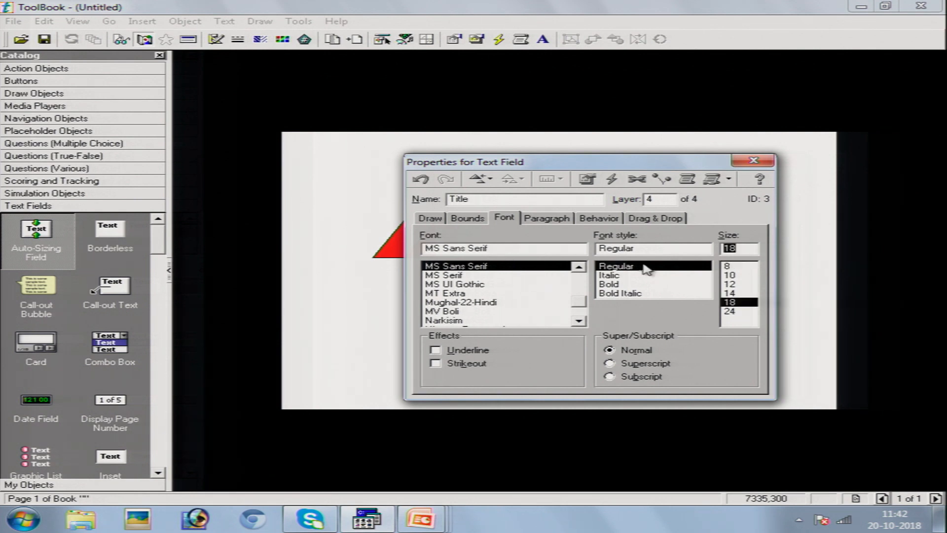
left_click(622, 276)
left_click(621, 285)
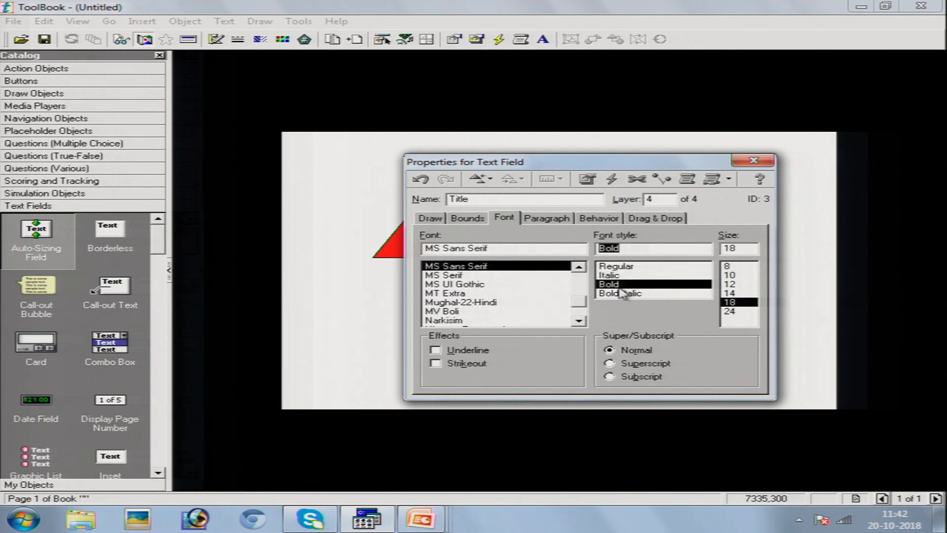
left_click(622, 293)
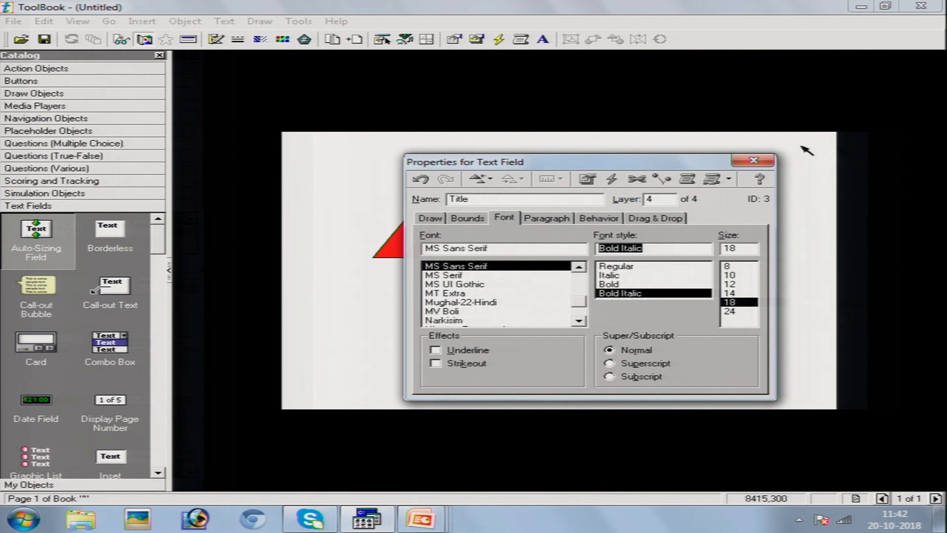
left_click(753, 161)
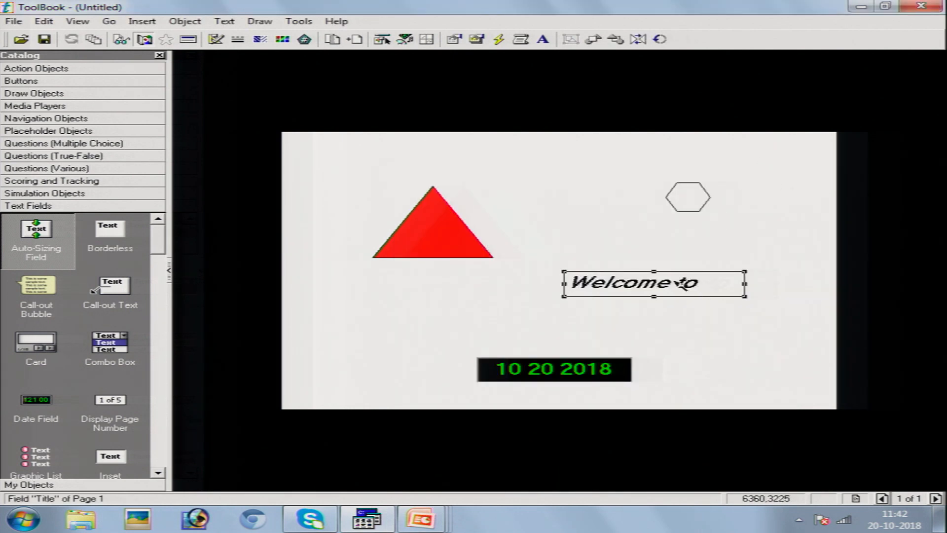
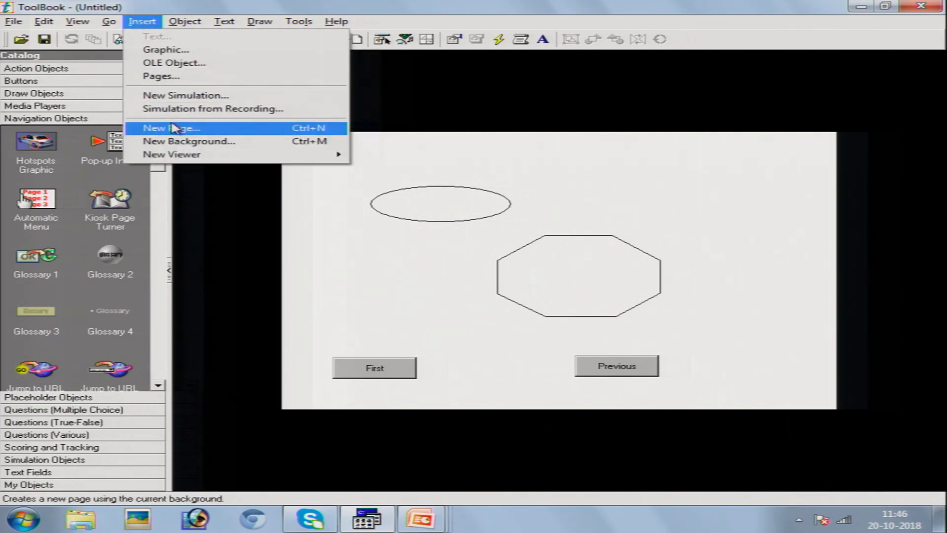
Insert a new empty page named page3 using the current background
left_click(171, 128)
type("page3")
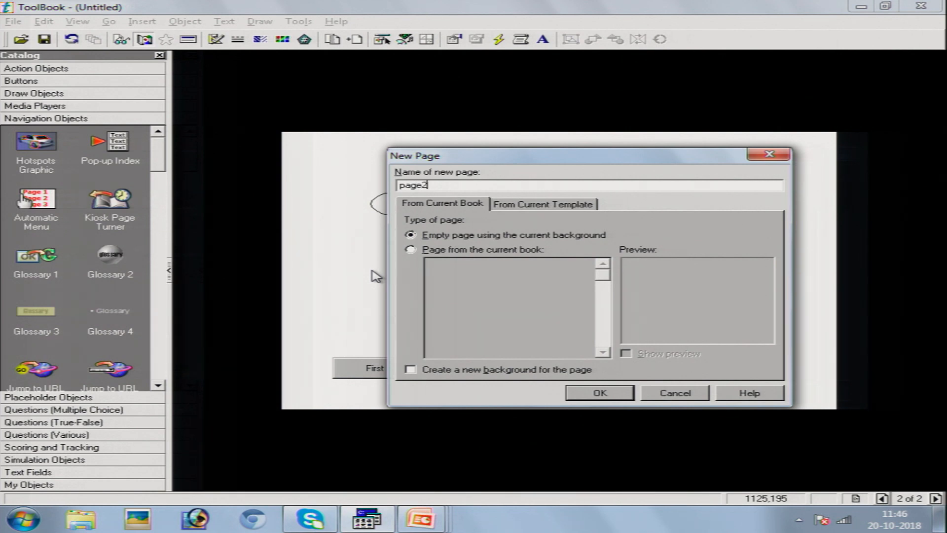
left_click(600, 393)
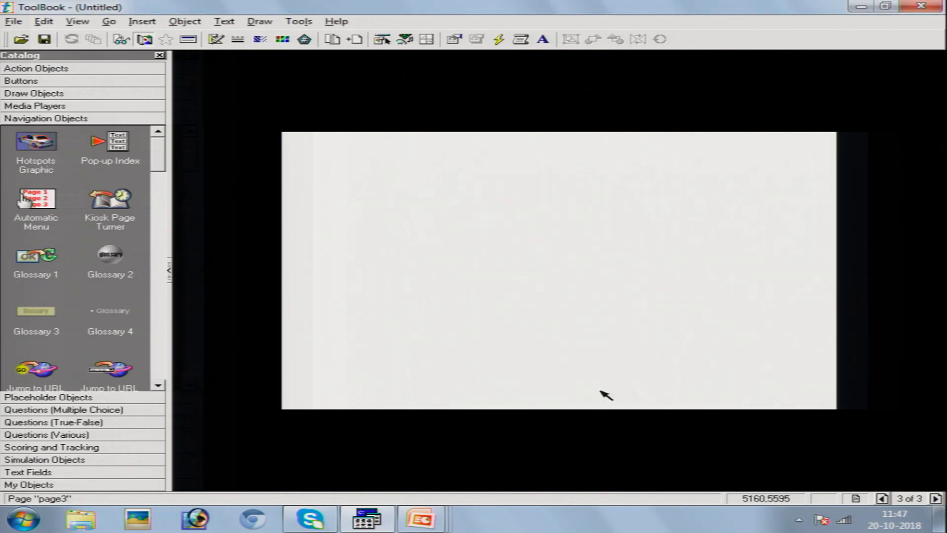
Add a Pushbutton from the Buttons catalog to the upper middle of page3
left_click(93, 81)
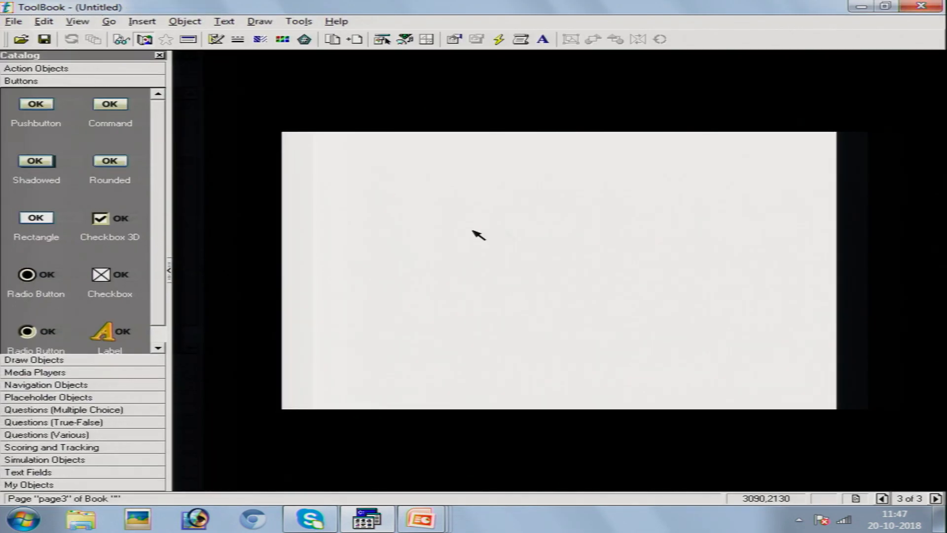
left_click_drag(28, 109, 492, 225)
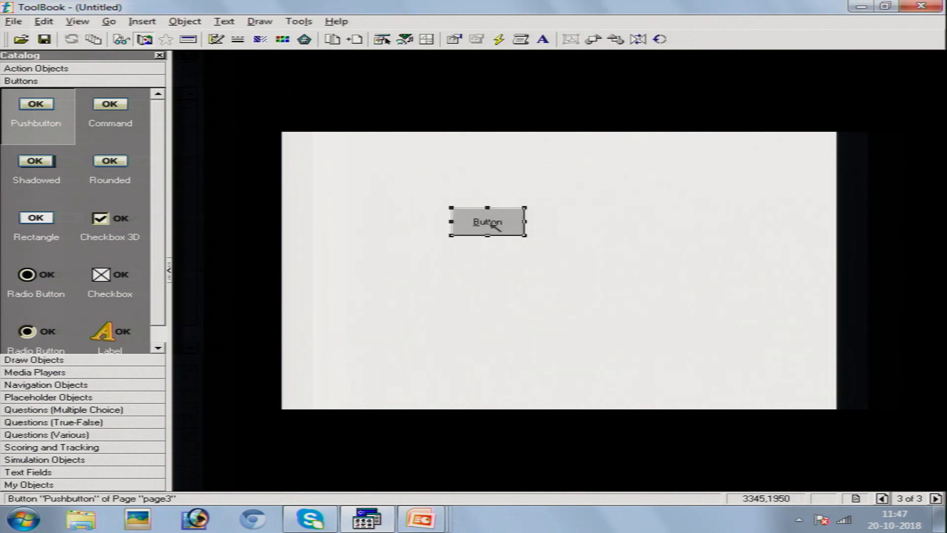
Assign page3's pushbutton an on-click action that goes to the first page of this book, save it and bind the runtime system books
right_click(492, 224)
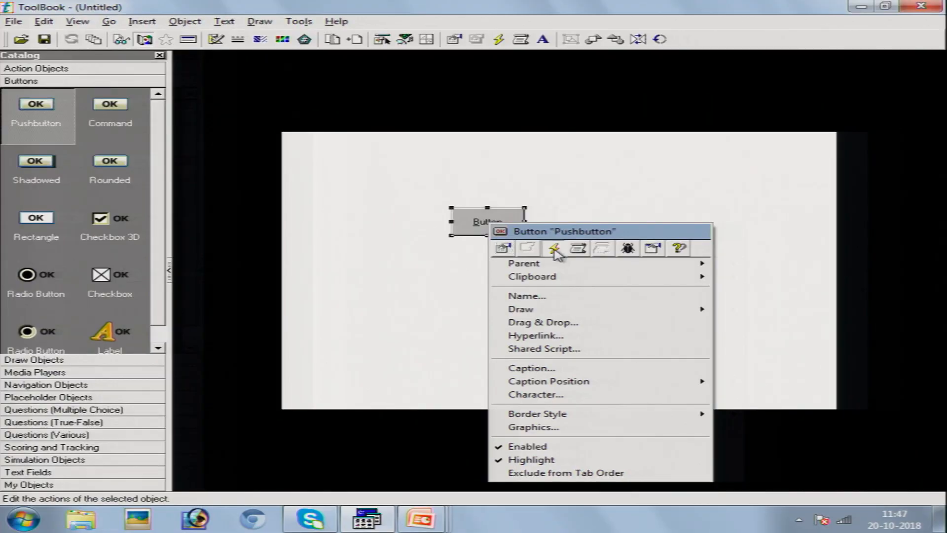
left_click(554, 248)
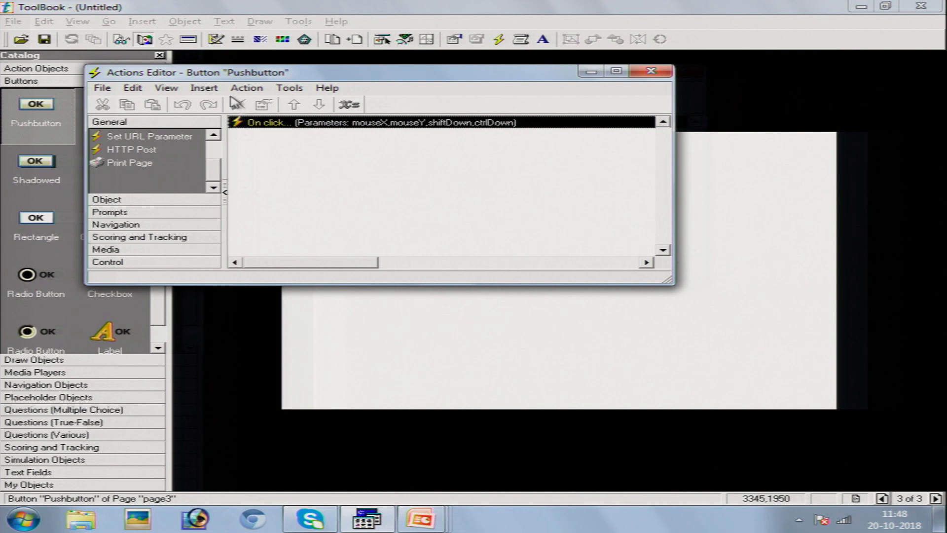
left_click(204, 88)
mouse_move(218, 112)
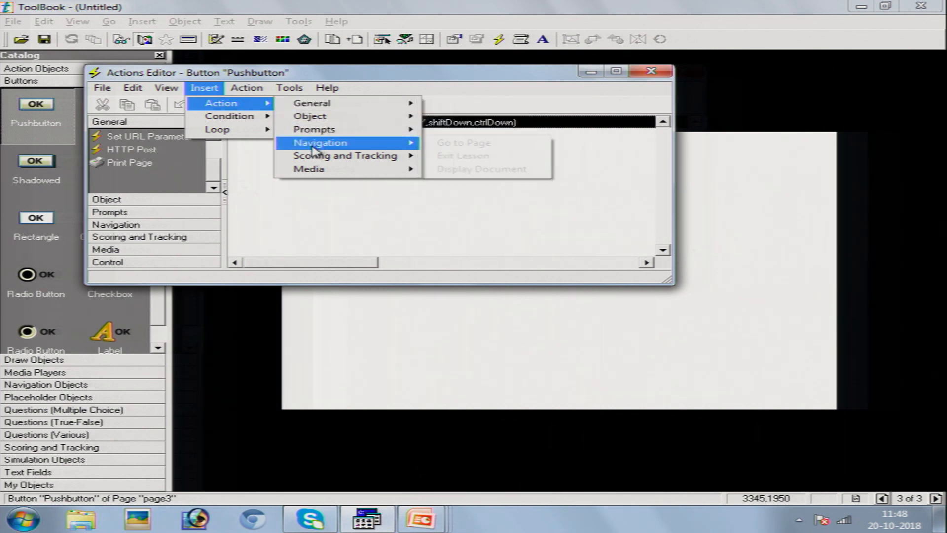
mouse_move(313, 148)
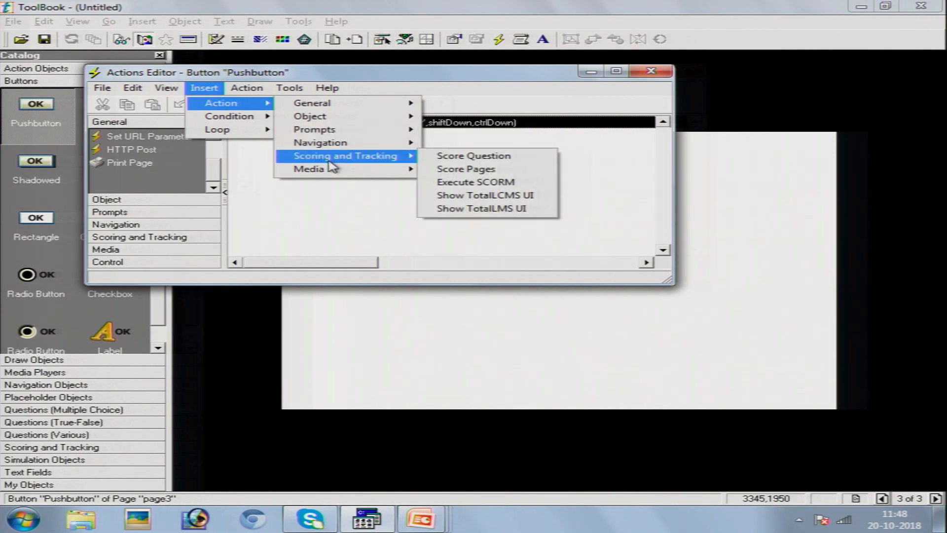
mouse_move(321, 176)
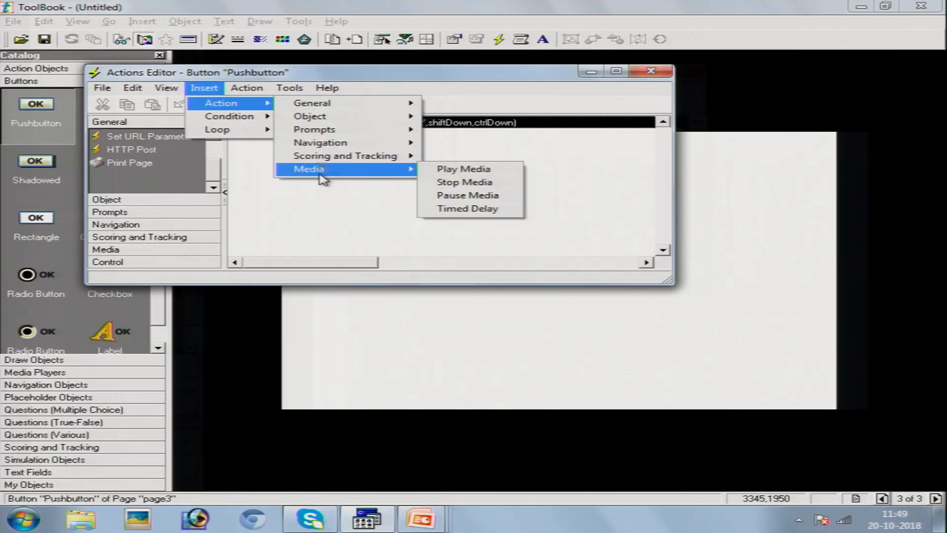
mouse_move(320, 148)
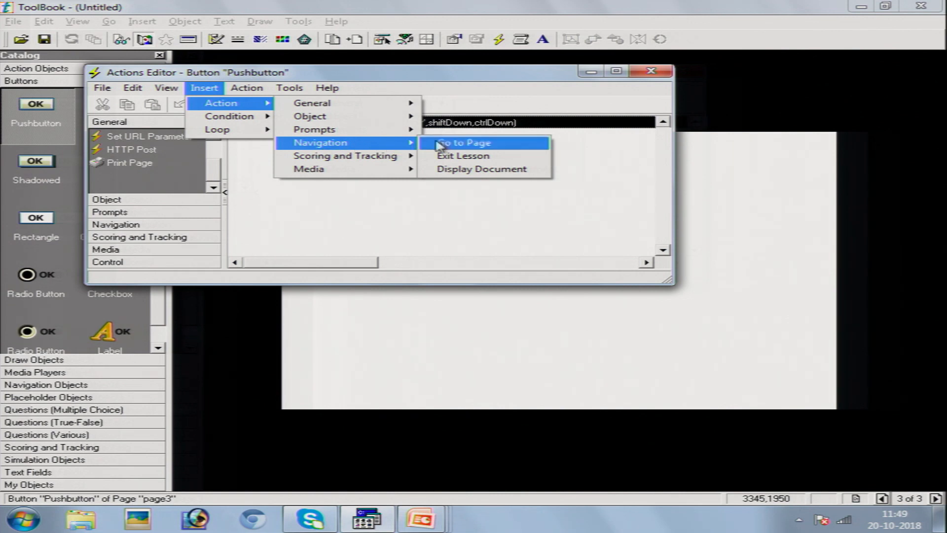
left_click(454, 147)
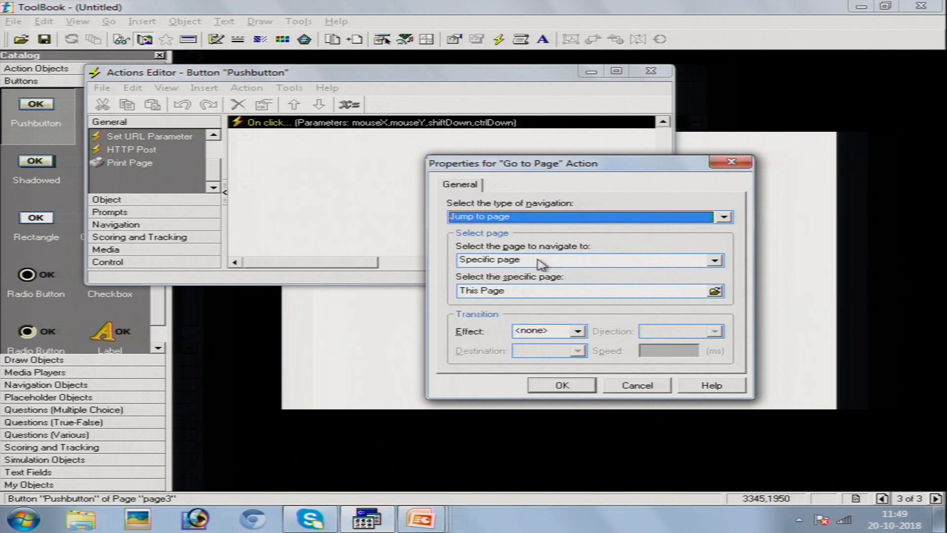
left_click(714, 262)
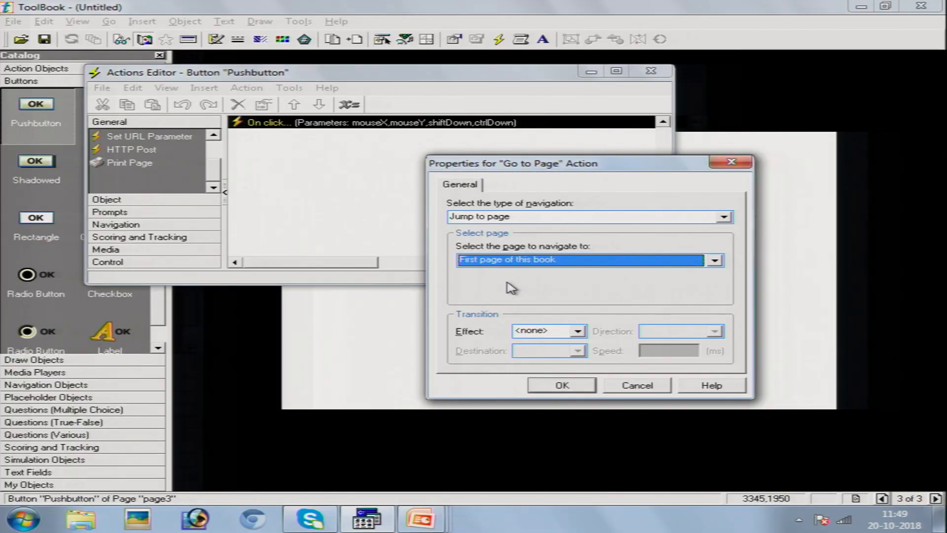
left_click(562, 386)
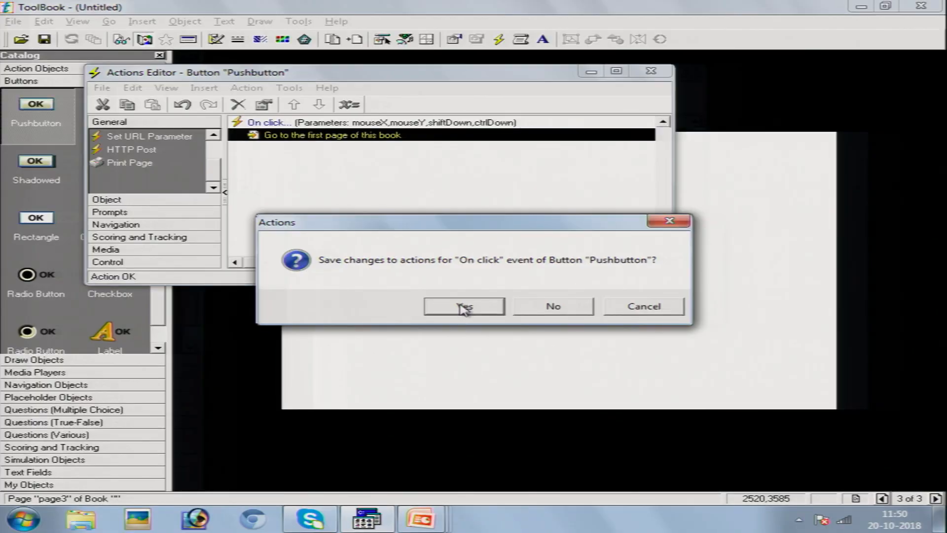
left_click(463, 307)
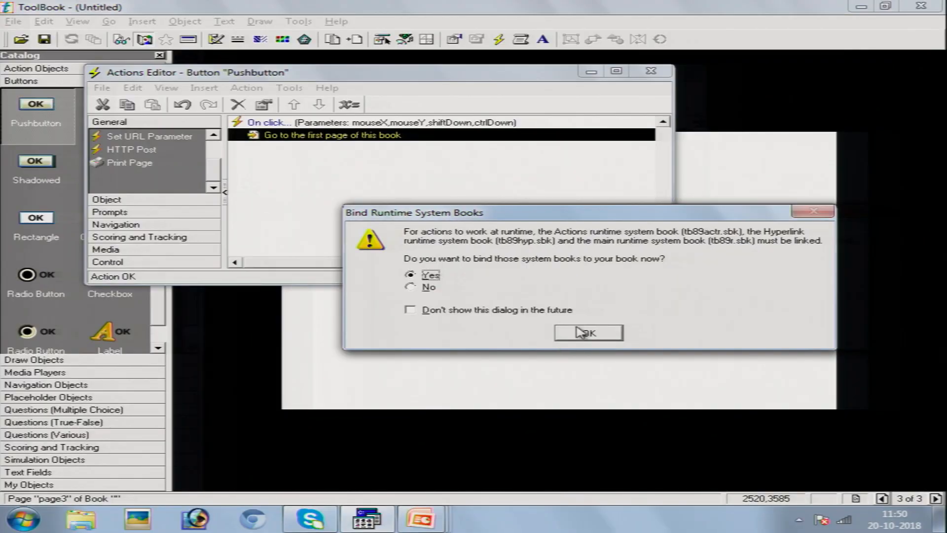
left_click(583, 329)
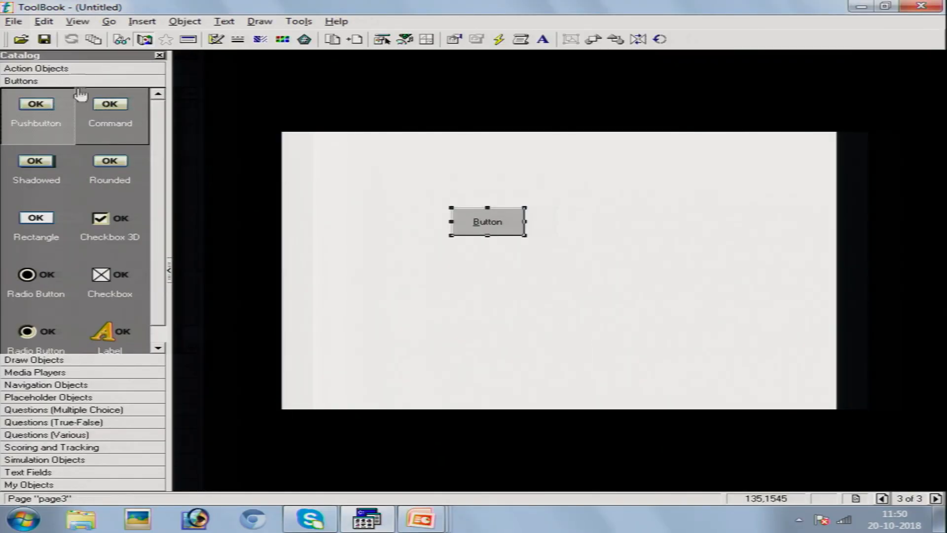
Run the book to test page3's pushbutton and the First and Last navigation buttons, and return to editing page3
left_click(85, 28)
left_click(95, 36)
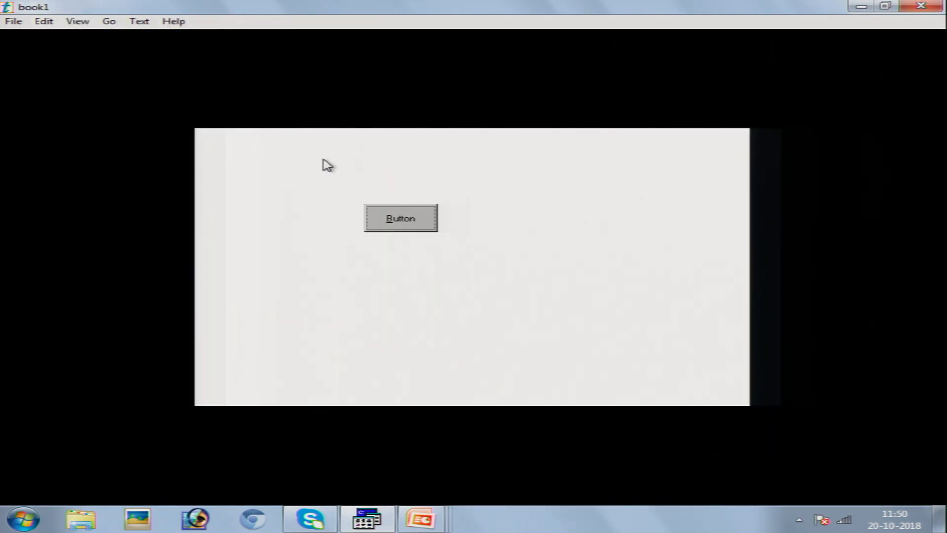
left_click(394, 220)
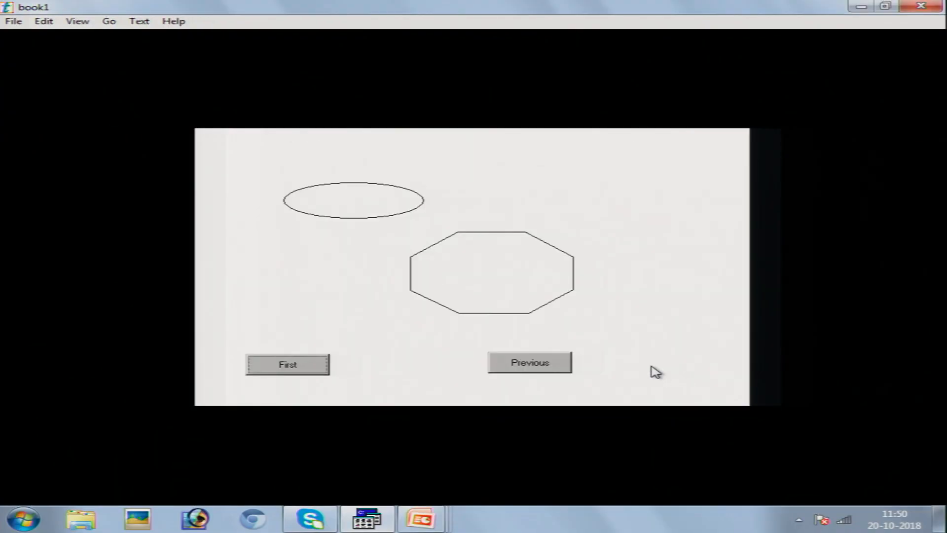
left_click(315, 371)
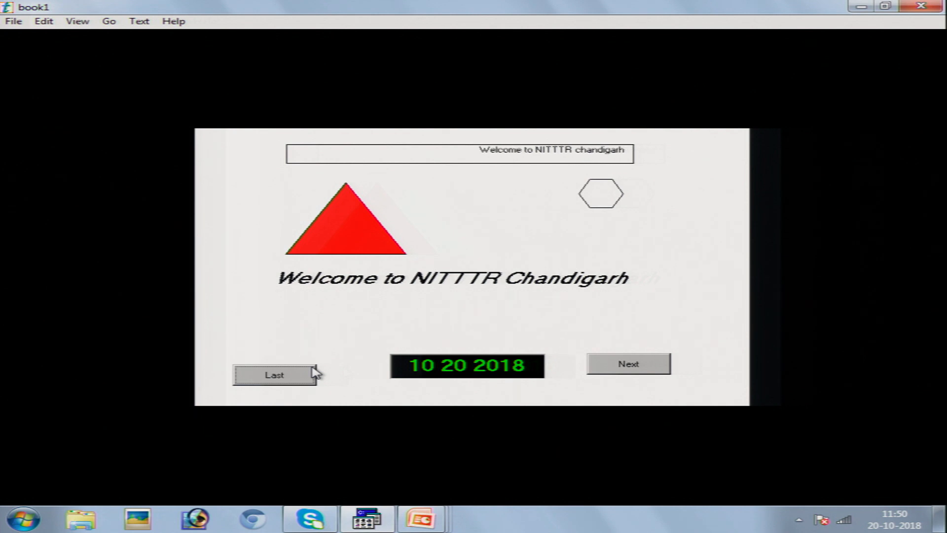
left_click(274, 376)
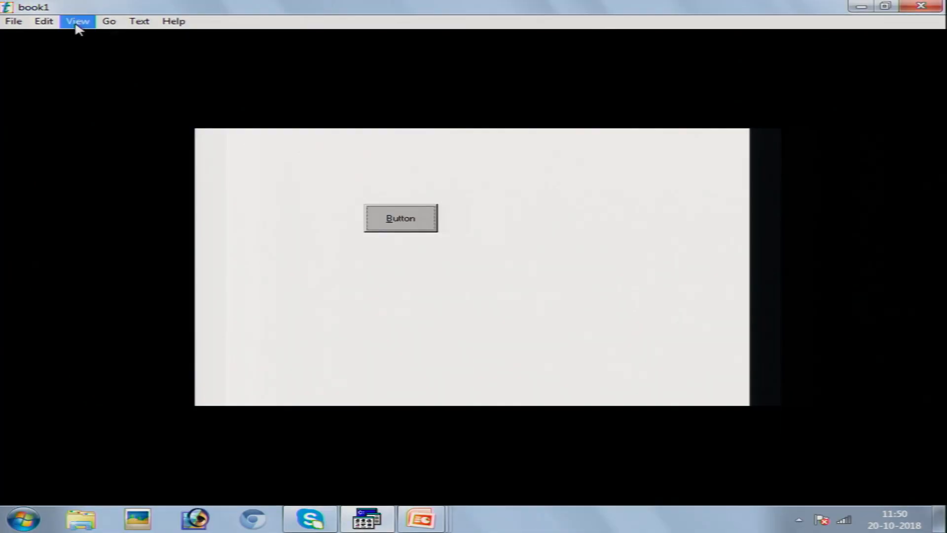
left_click(79, 22)
left_click(83, 37)
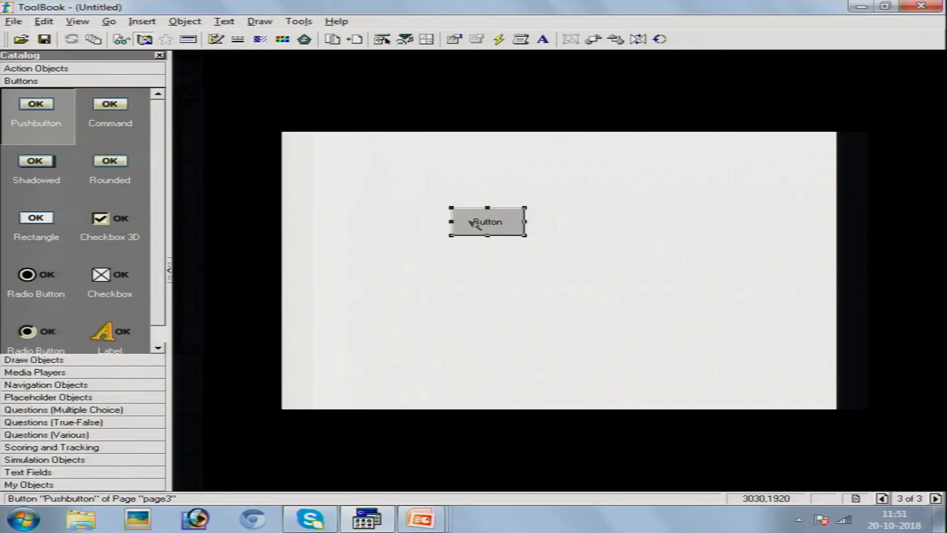
Delete the pushbutton from page3 and add a Multiple Choice 01 question to the page
key("Delete")
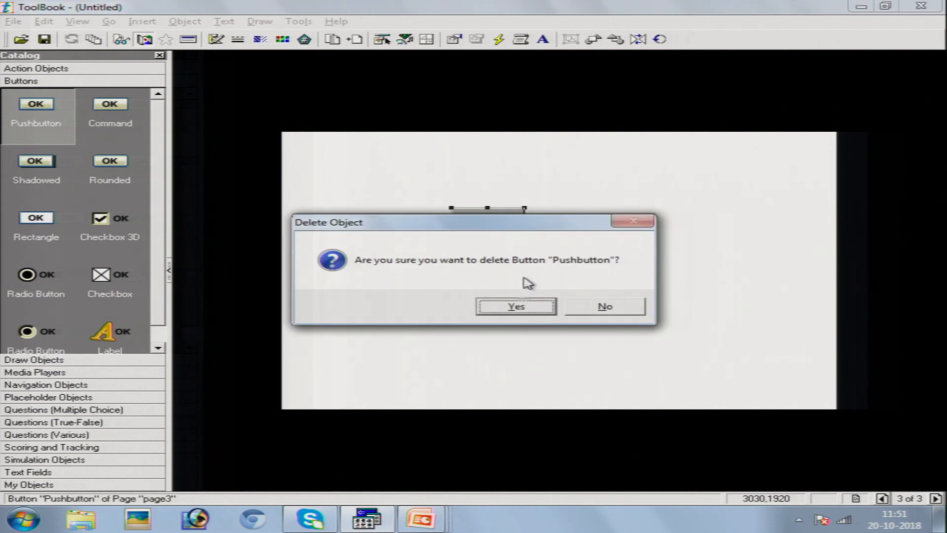
left_click(516, 306)
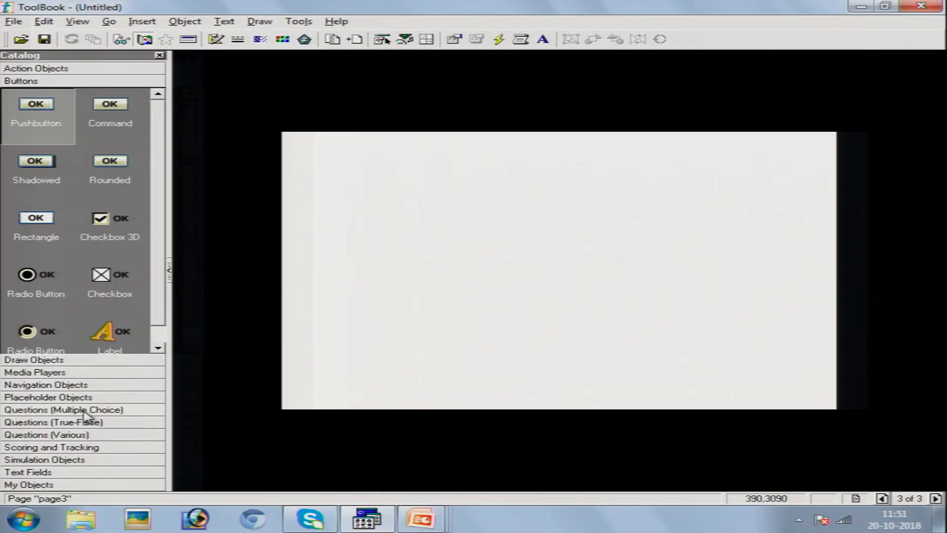
left_click(83, 410)
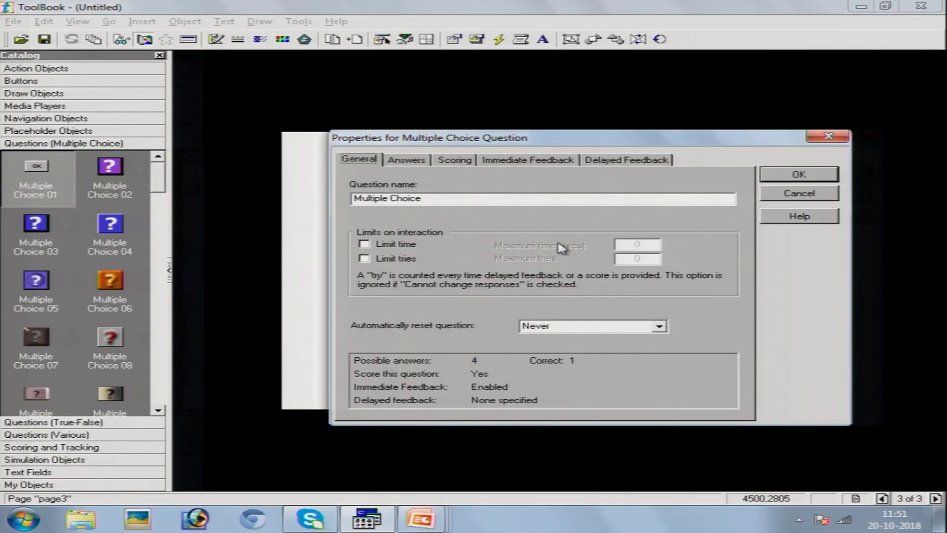
Change the multiple choice question's first two possible answers to "Assam" and "Bihar"
left_click(407, 160)
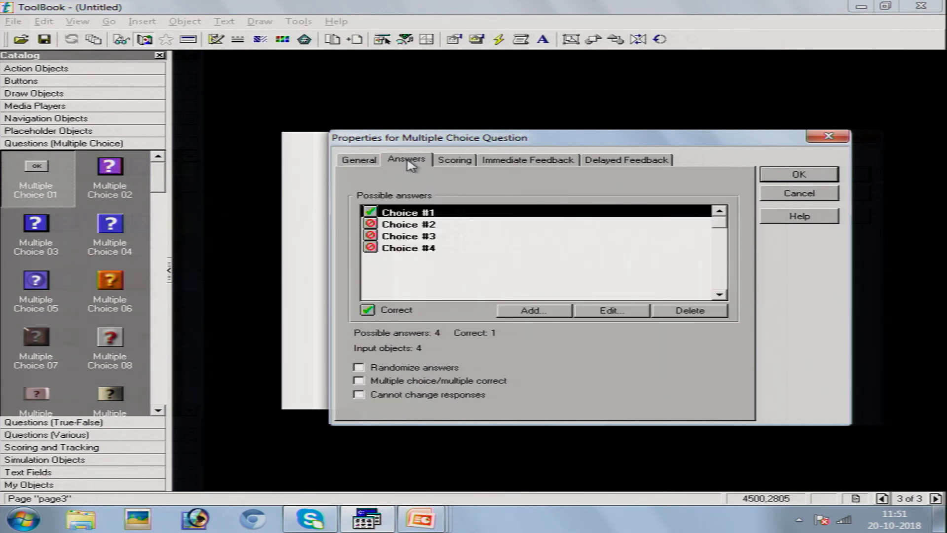
double_click(445, 213)
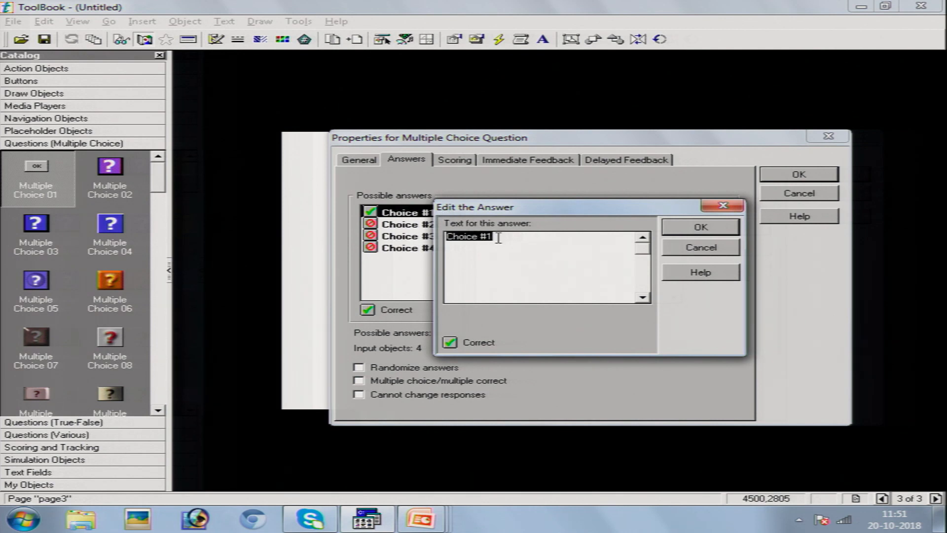
type("Assam")
left_click(700, 228)
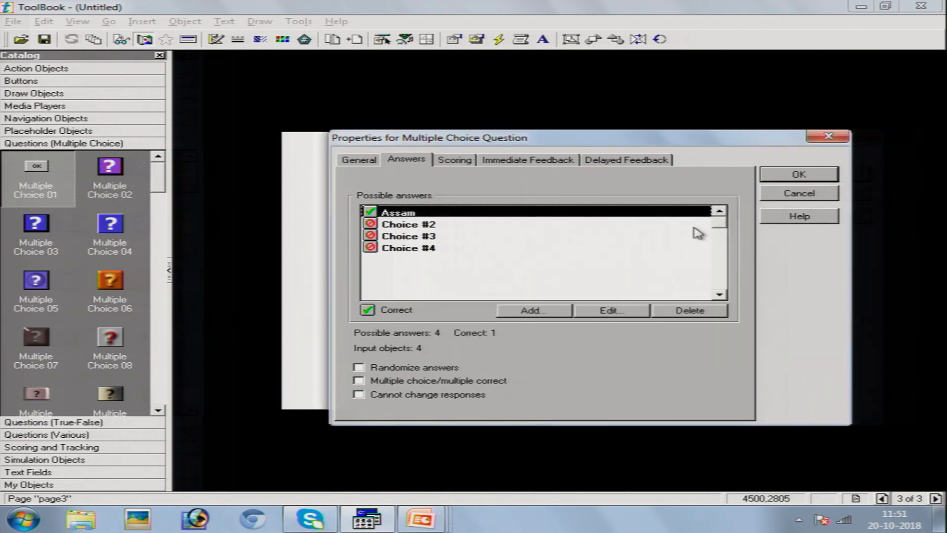
double_click(451, 226)
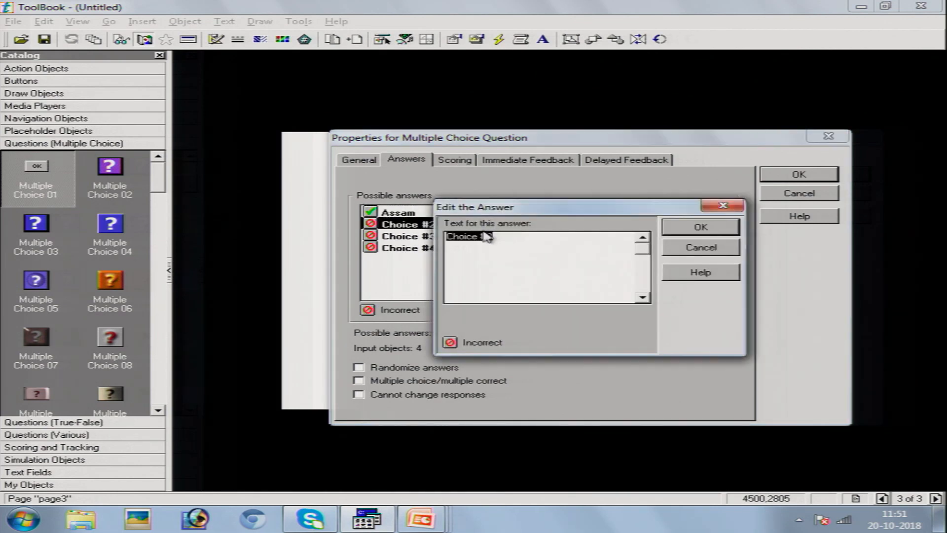
type("Bihar")
left_click(678, 227)
Change the question's third and fourth possible answers to "Kolkata" and "Chandigarh"
left_click(423, 239)
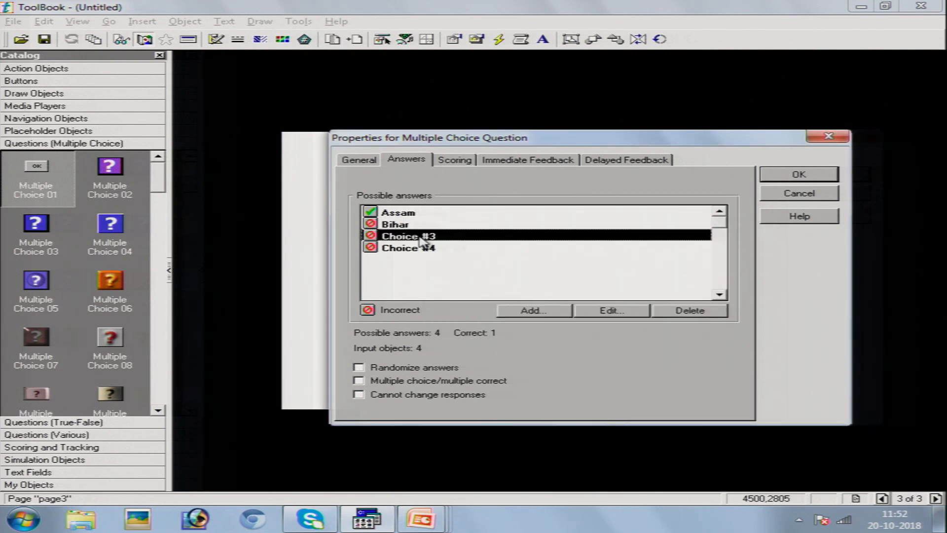
double_click(421, 238)
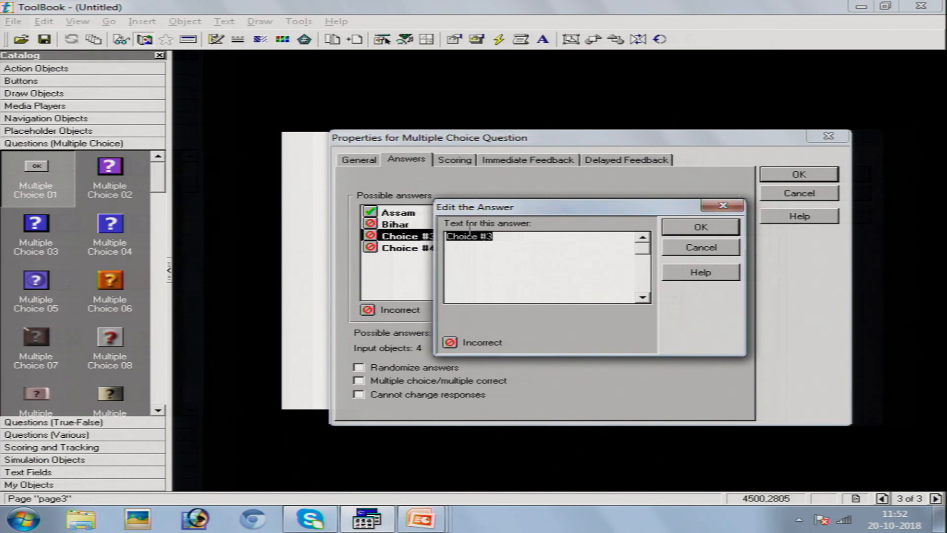
type("Kolkata")
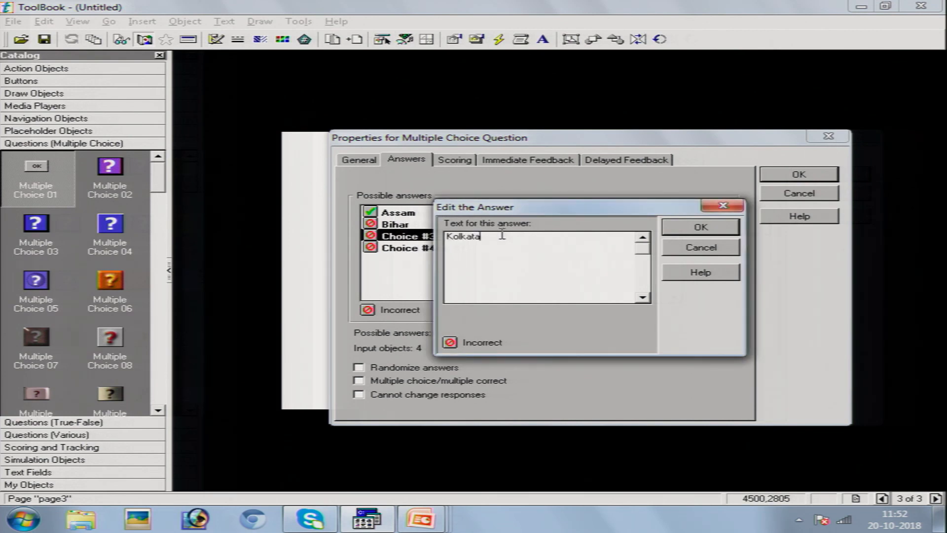
left_click(674, 228)
left_click(404, 247)
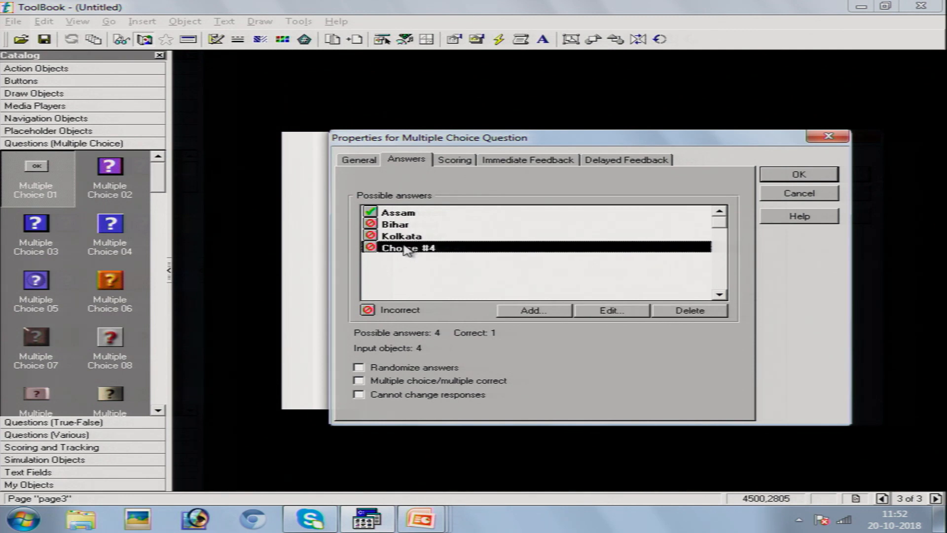
double_click(404, 248)
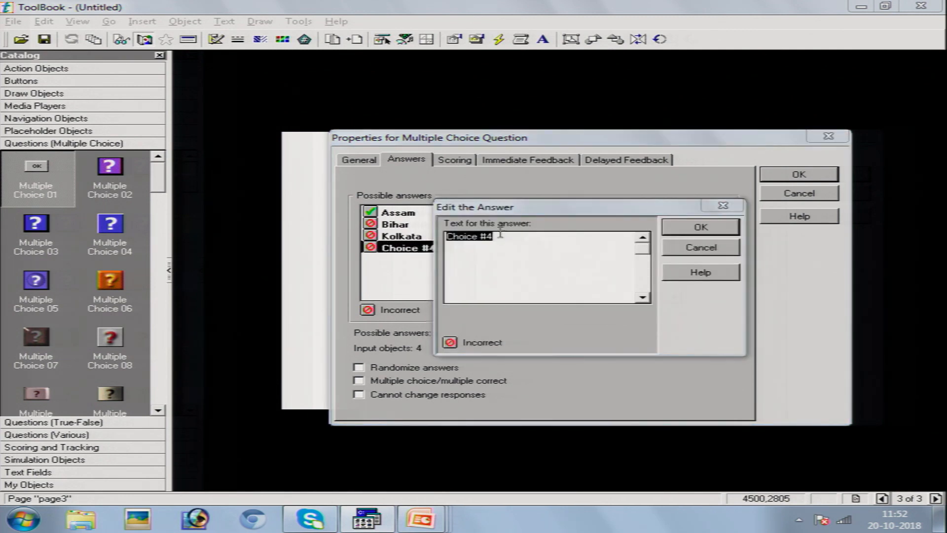
type("Chandigarh")
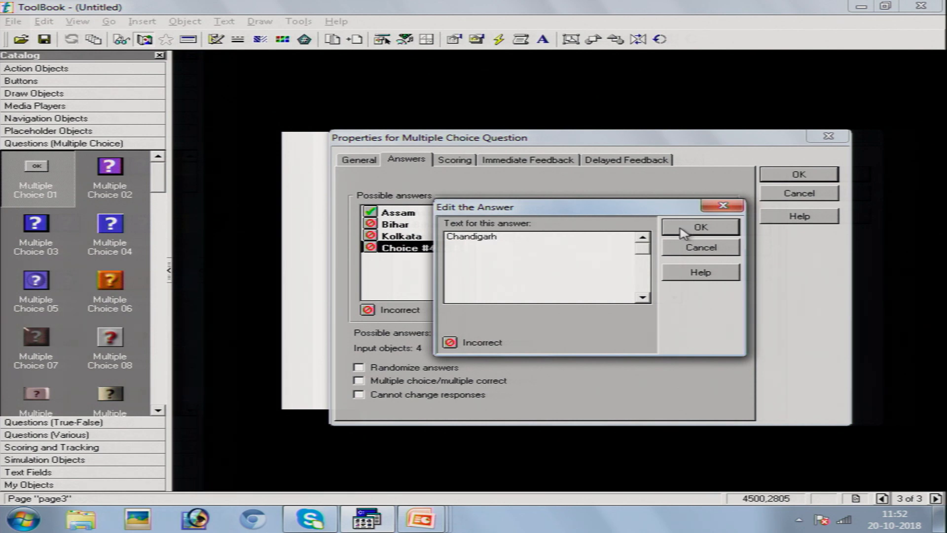
left_click(683, 231)
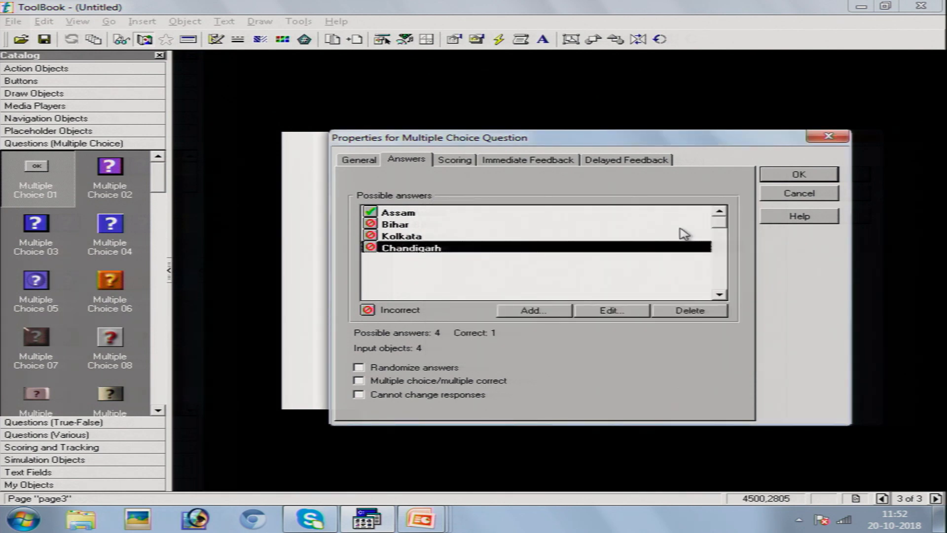
Mark Chandigarh as the only correct answer in the question's scoring settings
left_click(454, 161)
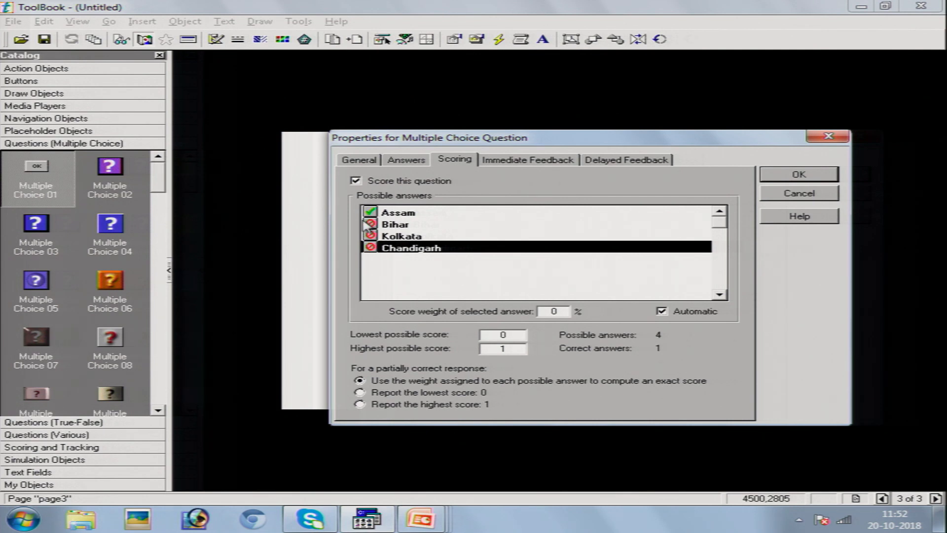
left_click(370, 225)
left_click(371, 212)
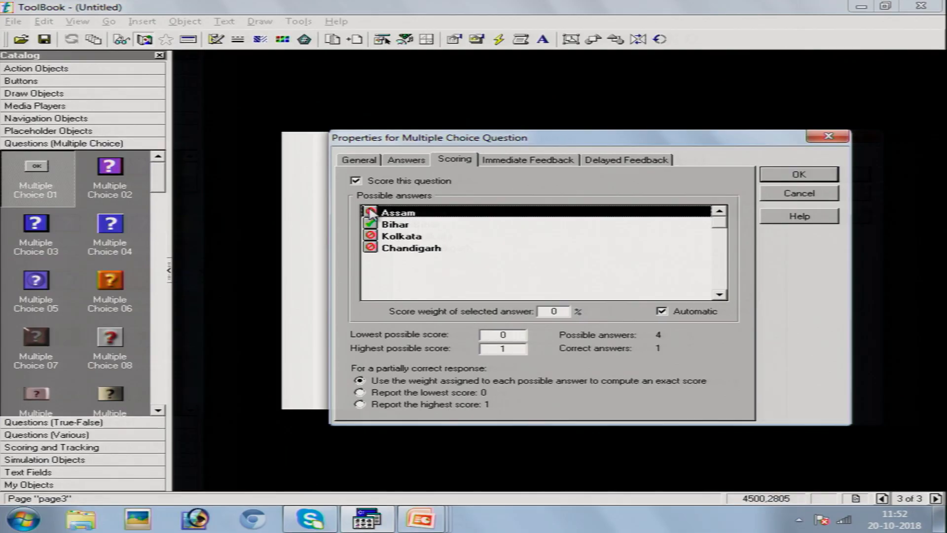
left_click(374, 248)
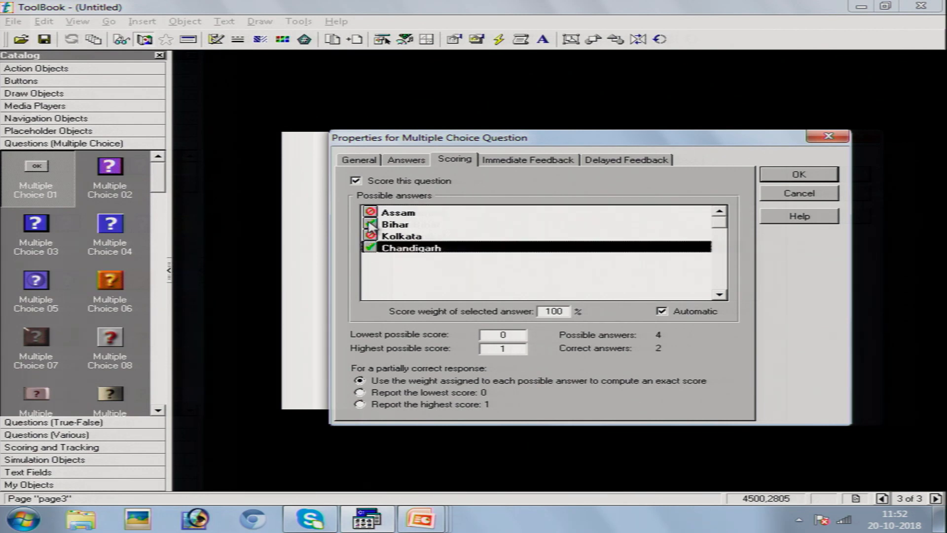
left_click(371, 223)
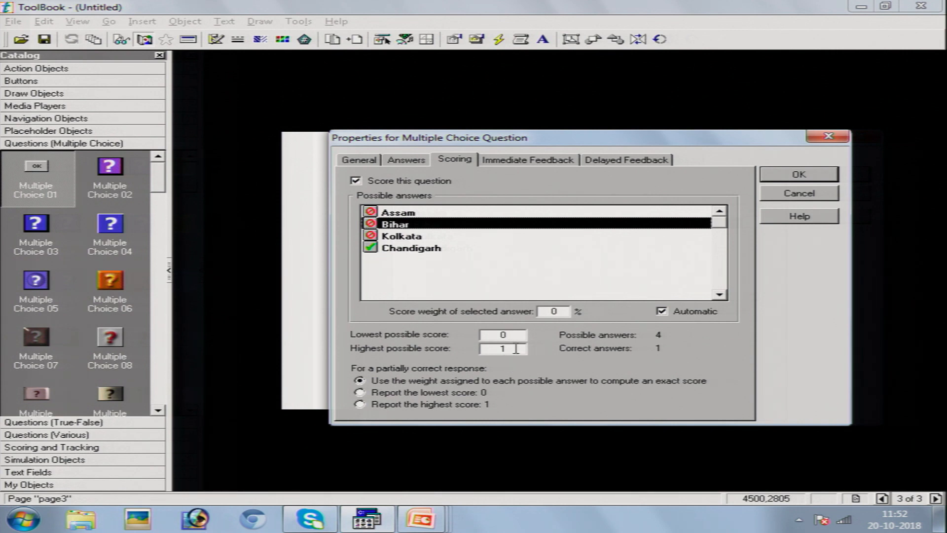
Clear the immediate feedback text for the Bihar and Assam answers of the multiple choice question
left_click(527, 163)
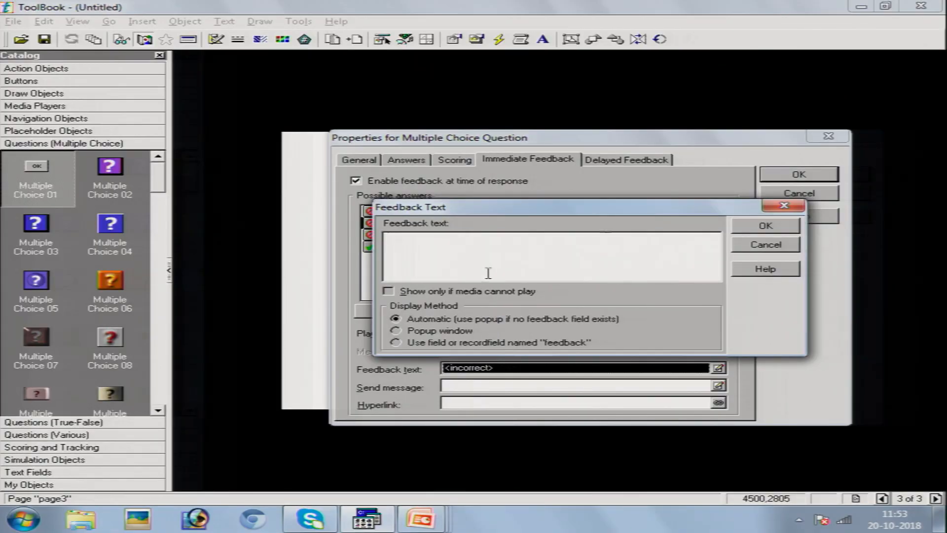
left_click(766, 225)
double_click(411, 211)
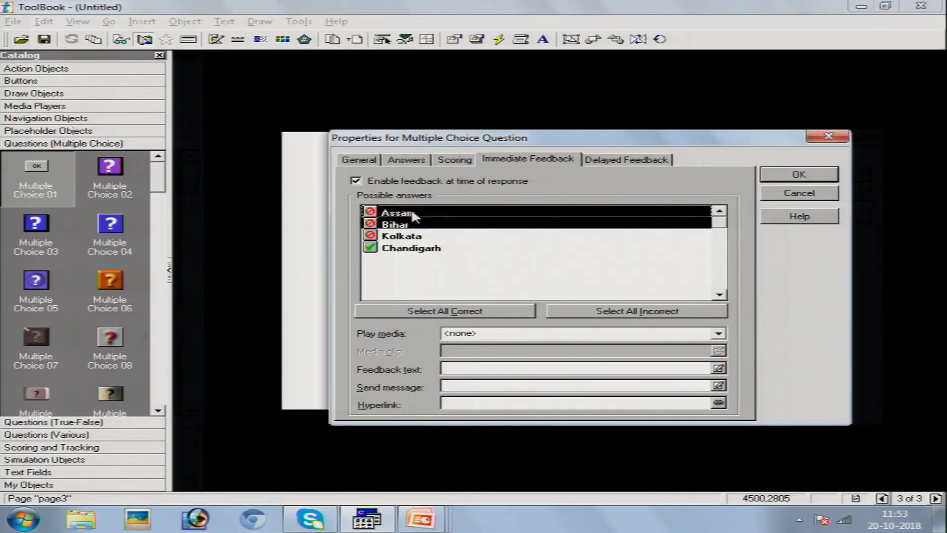
left_click(682, 252)
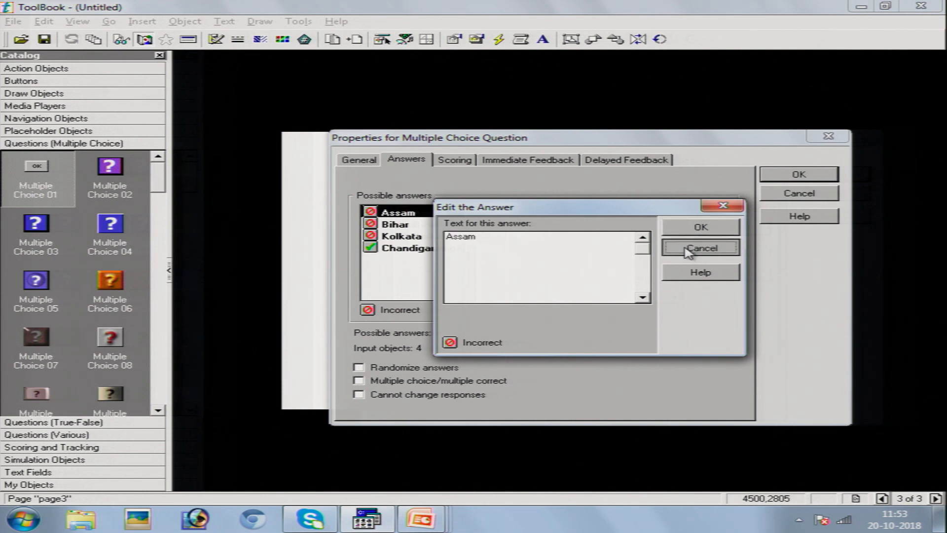
left_click(510, 160)
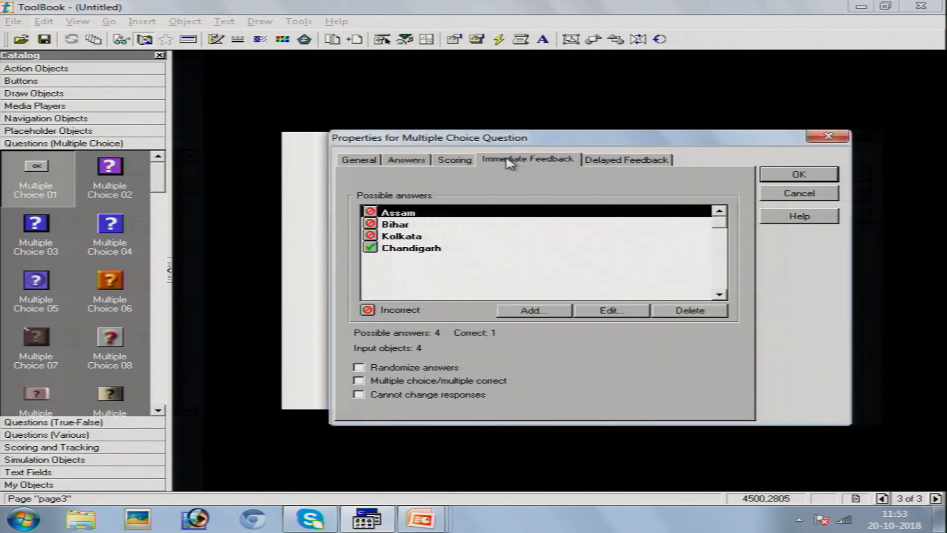
double_click(503, 370)
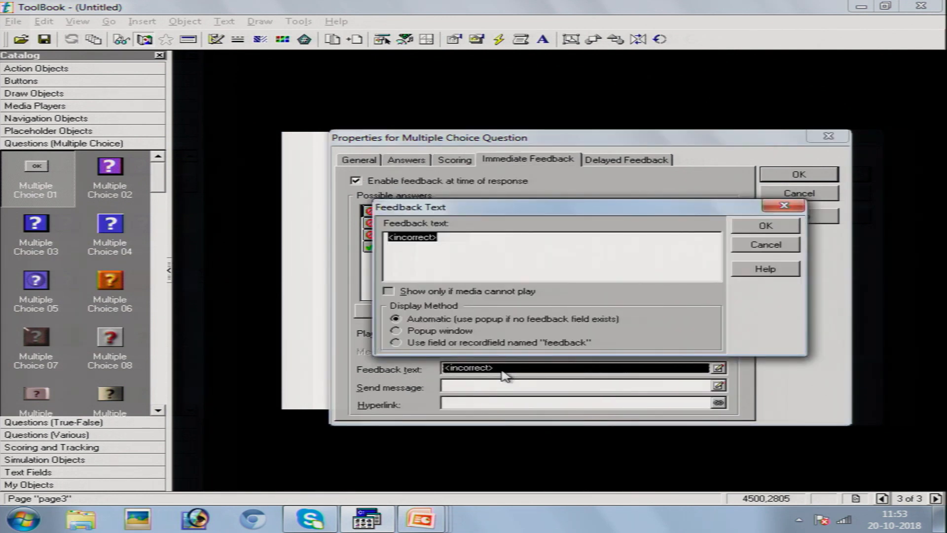
key("Delete")
left_click(765, 226)
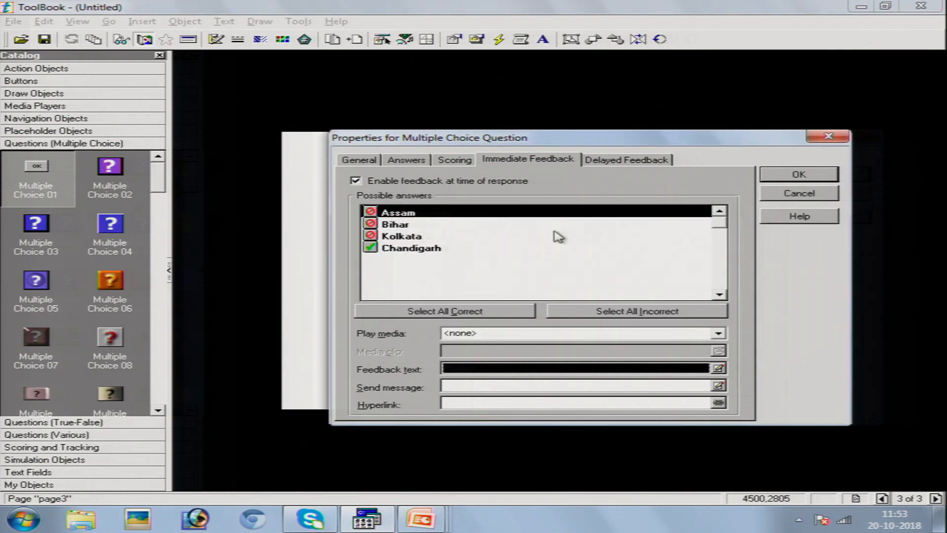
Clear Kolkata's immediate feedback text, leave Chandigarh's feedback text blank, and accept the question's properties
left_click(425, 236)
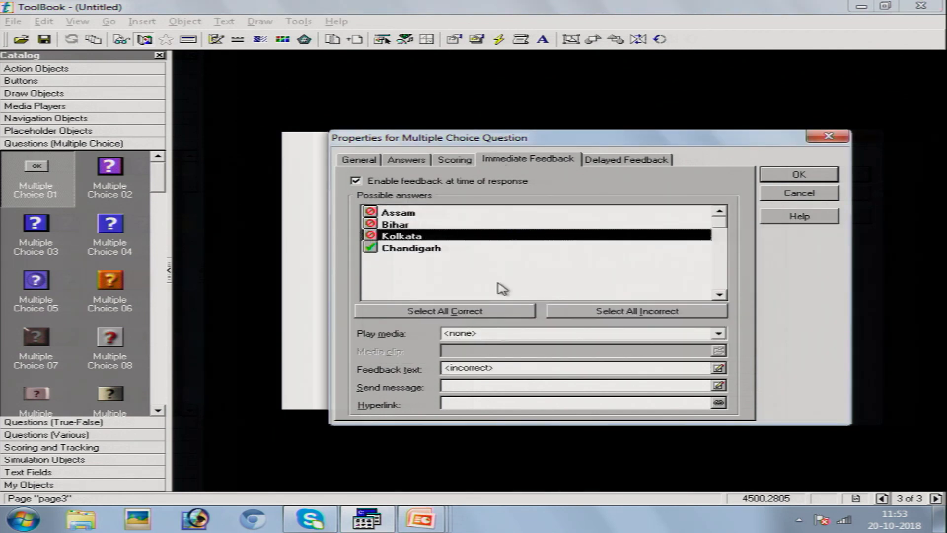
double_click(501, 373)
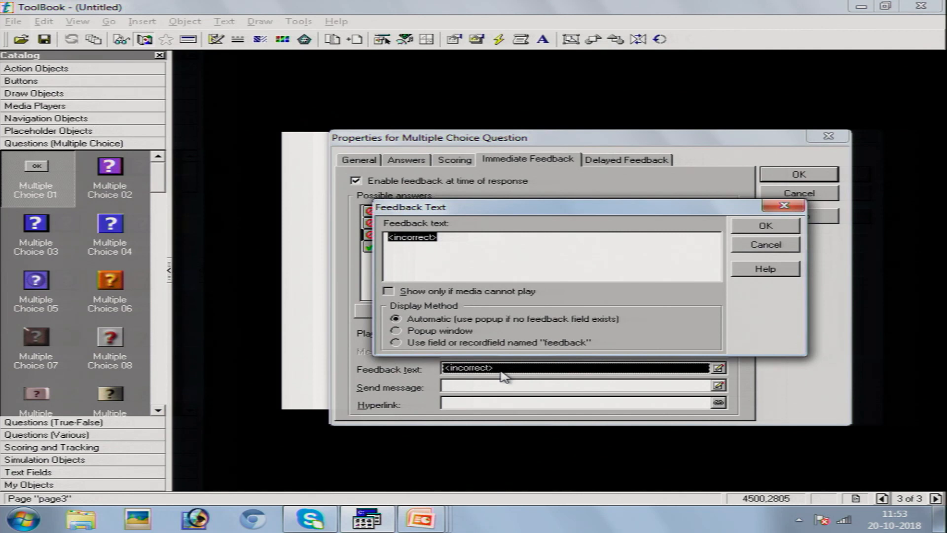
key("Delete")
left_click(755, 230)
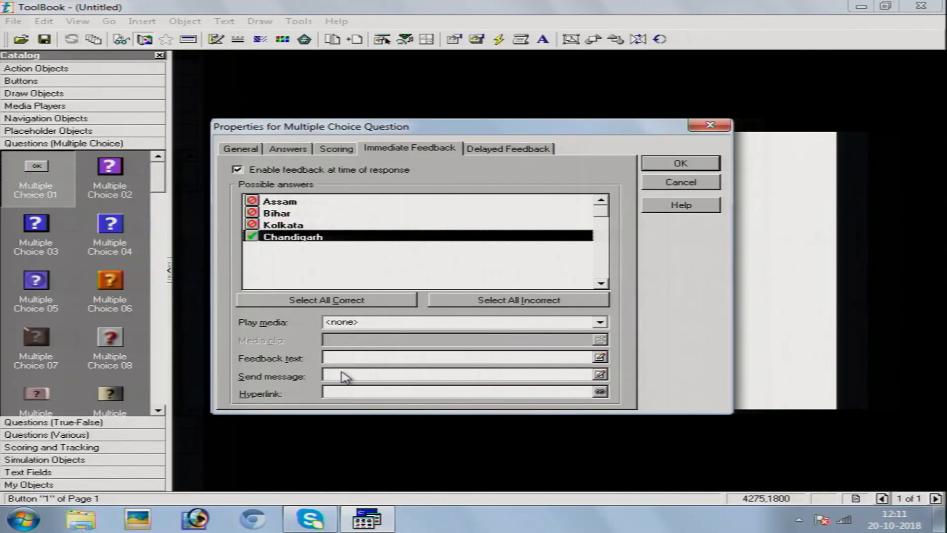
double_click(340, 360)
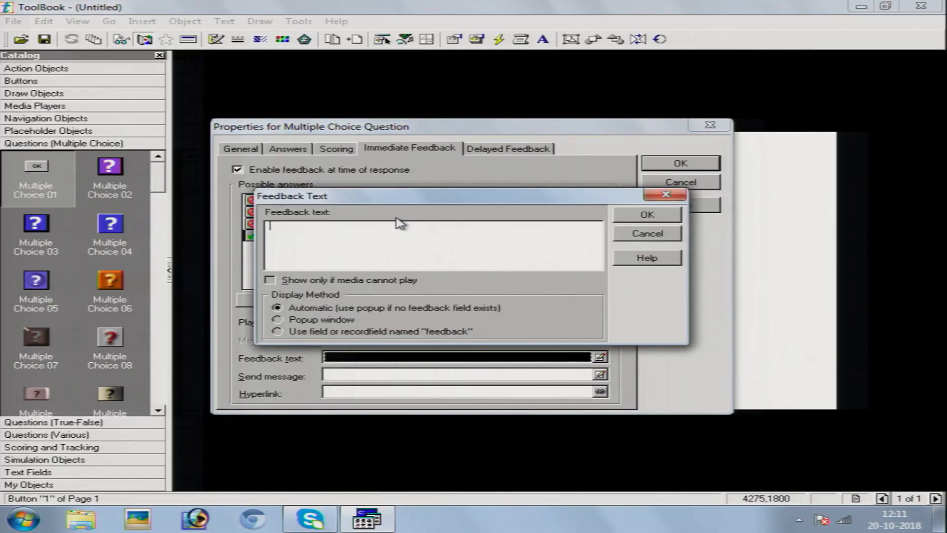
left_click(629, 217)
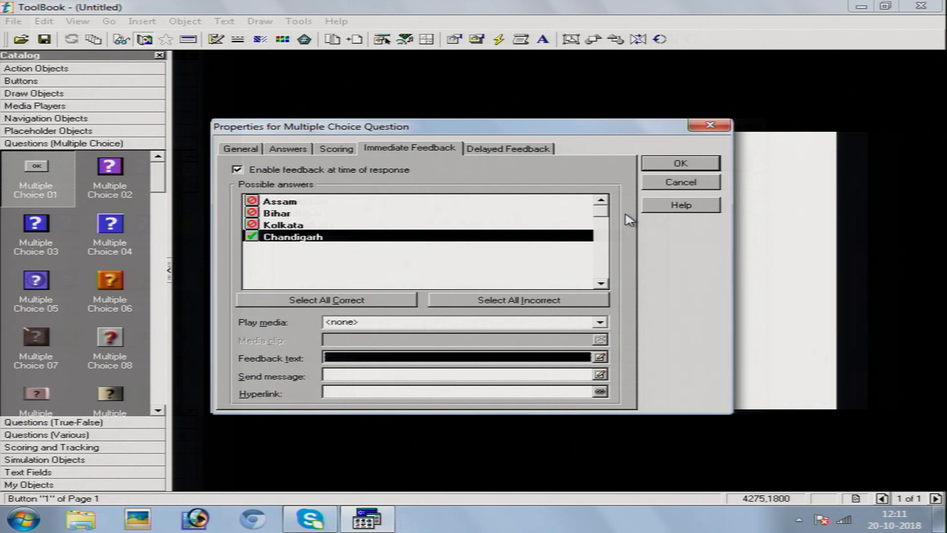
left_click(672, 163)
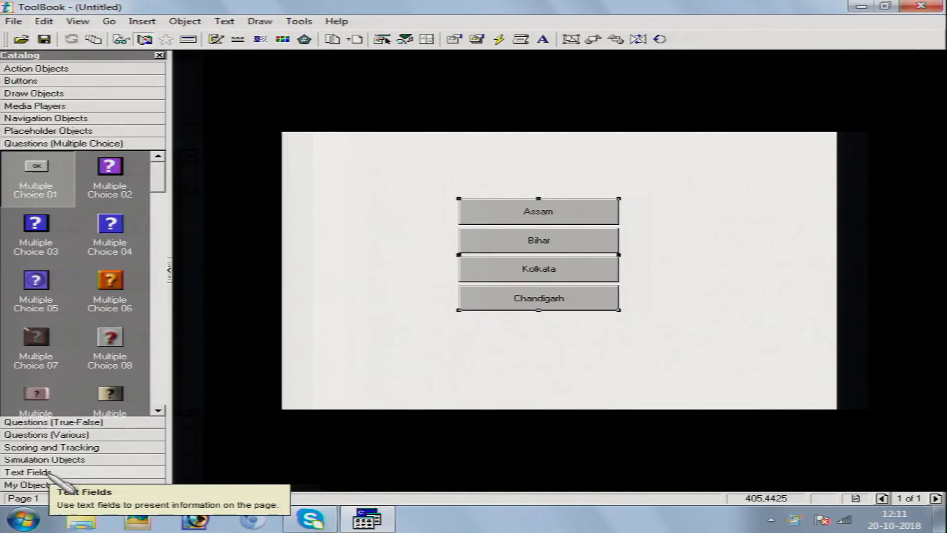
Add an Auto-Sizing Field text field to the page above the four answer buttons
left_click(46, 475)
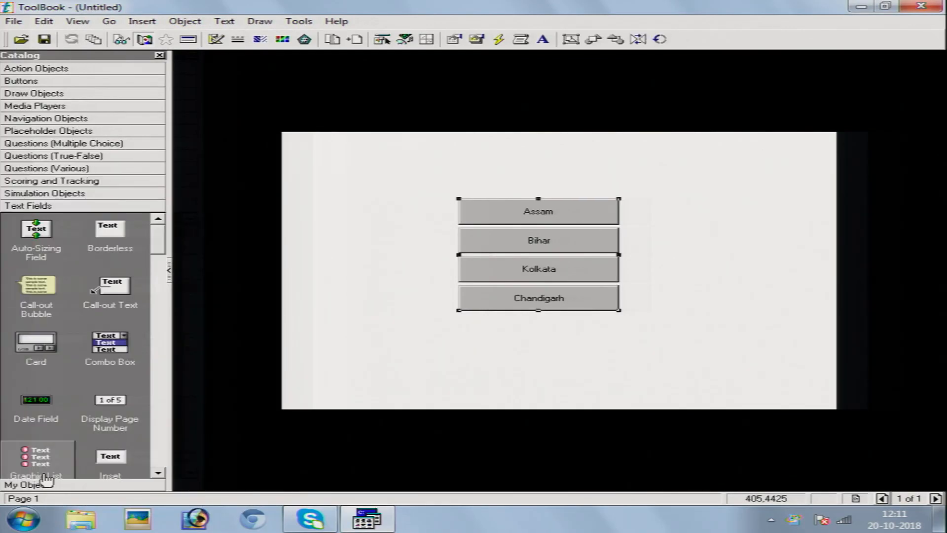
left_click_drag(35, 232, 525, 161)
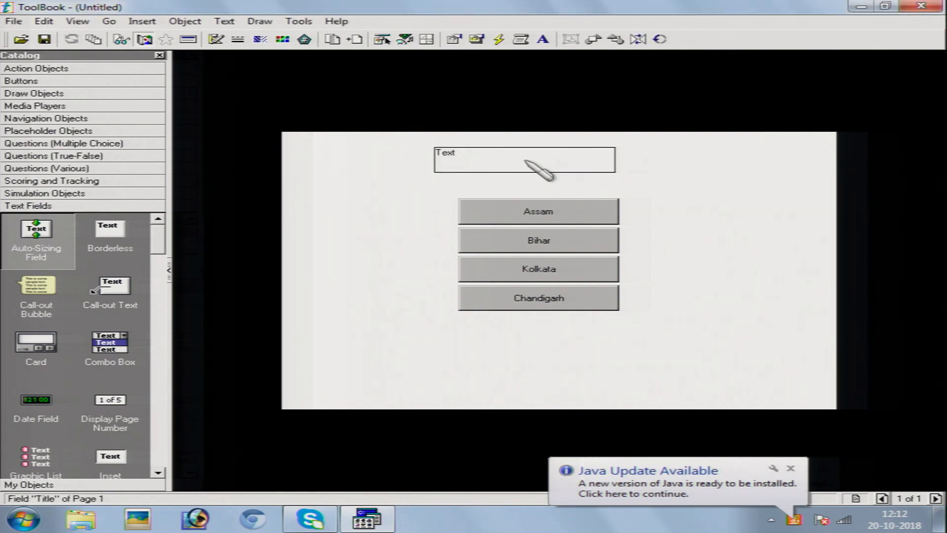
left_click(636, 230)
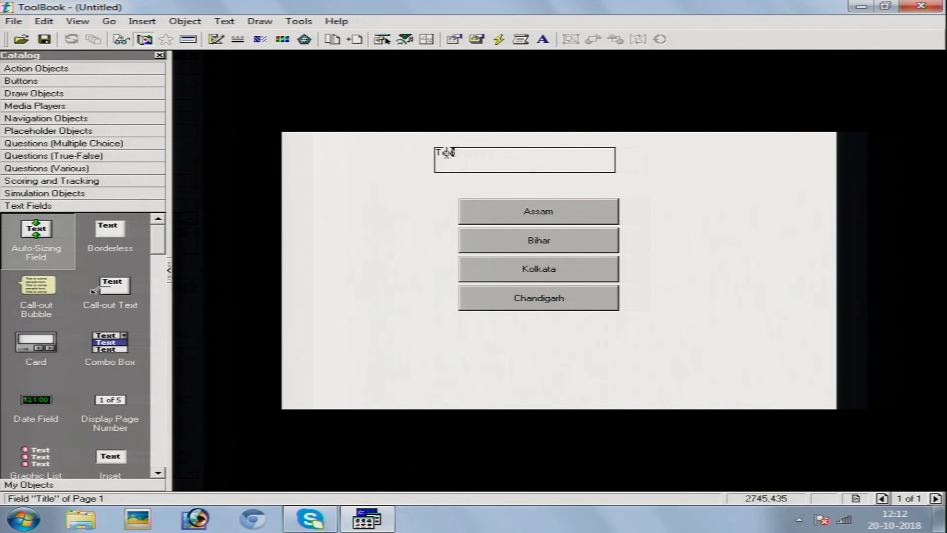
Replace the text field's placeholder text with the question "Where does Mr. X reside"
left_click_drag(456, 153, 432, 160)
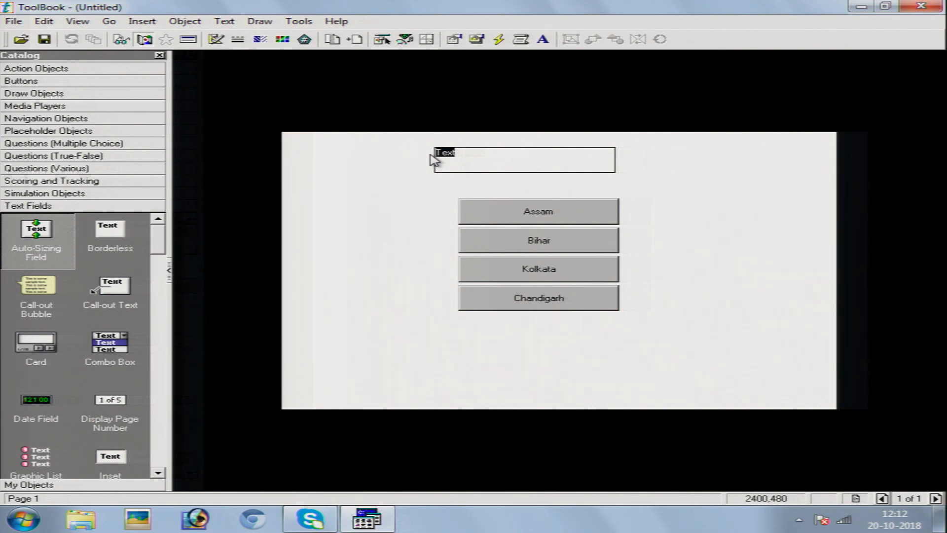
type("Where do you reside")
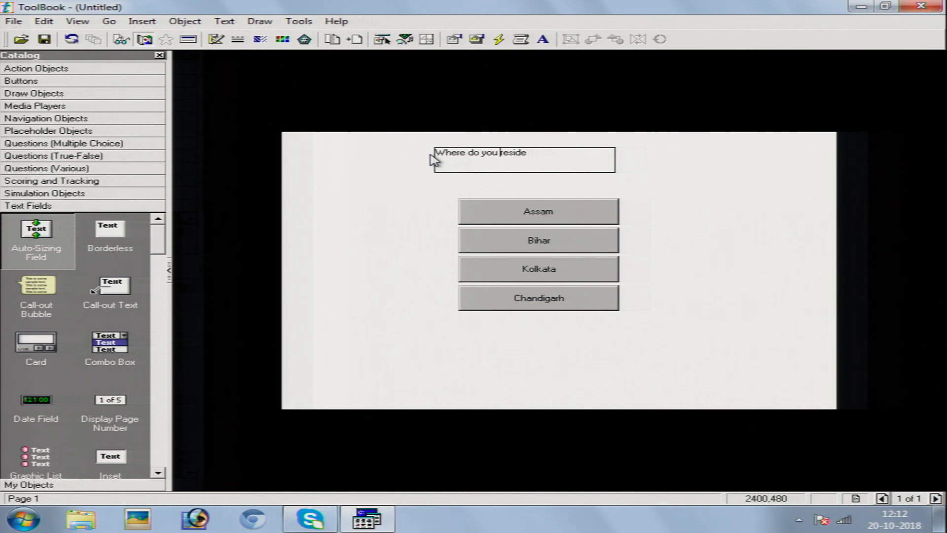
key("BackSpace")
key("BackSpace")
key("BackSpace")
key("BackSpace")
key("BackSpace")
type("es Mr. X")
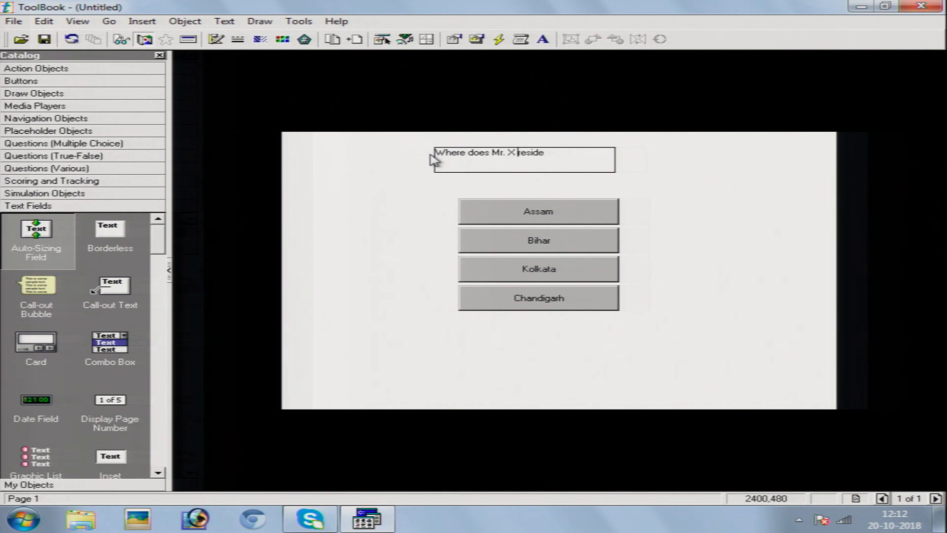